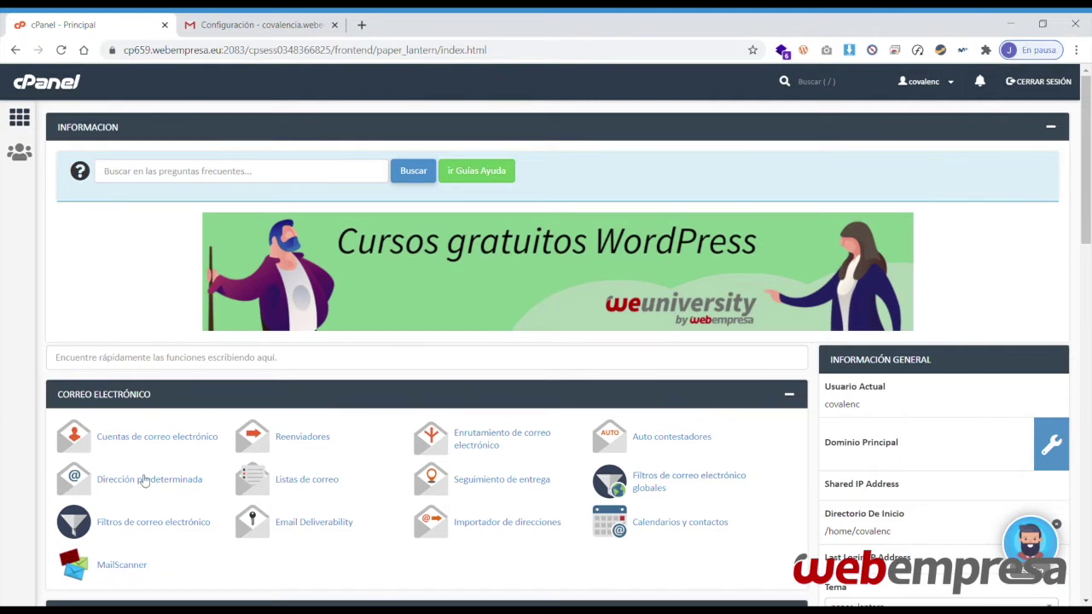
# Open 'Cuentas de correo electrónico' and scroll down to the existing accounts list
pyautogui.click(163, 439)
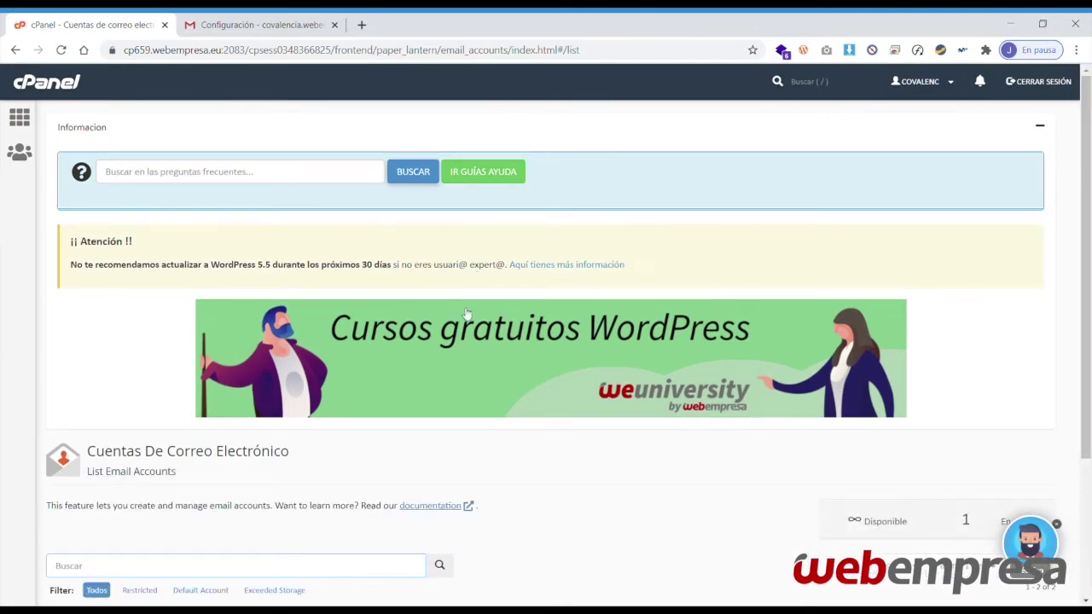
pyautogui.scroll(-2, 461, 324)
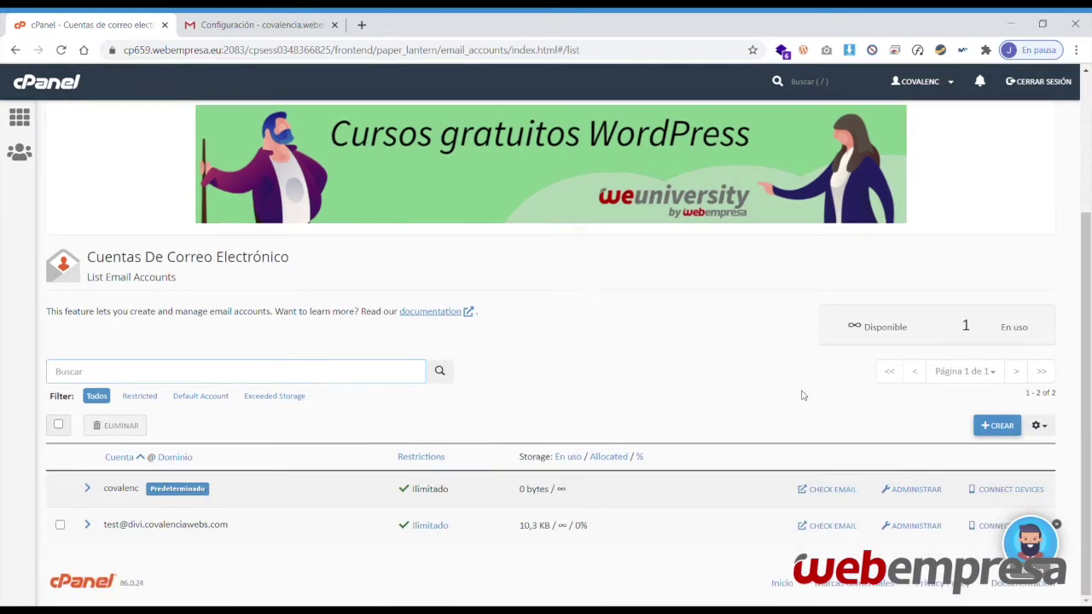
# Start a new account on domain divi.covalenciawebs.com with username blog_webempresa
pyautogui.click(1000, 427)
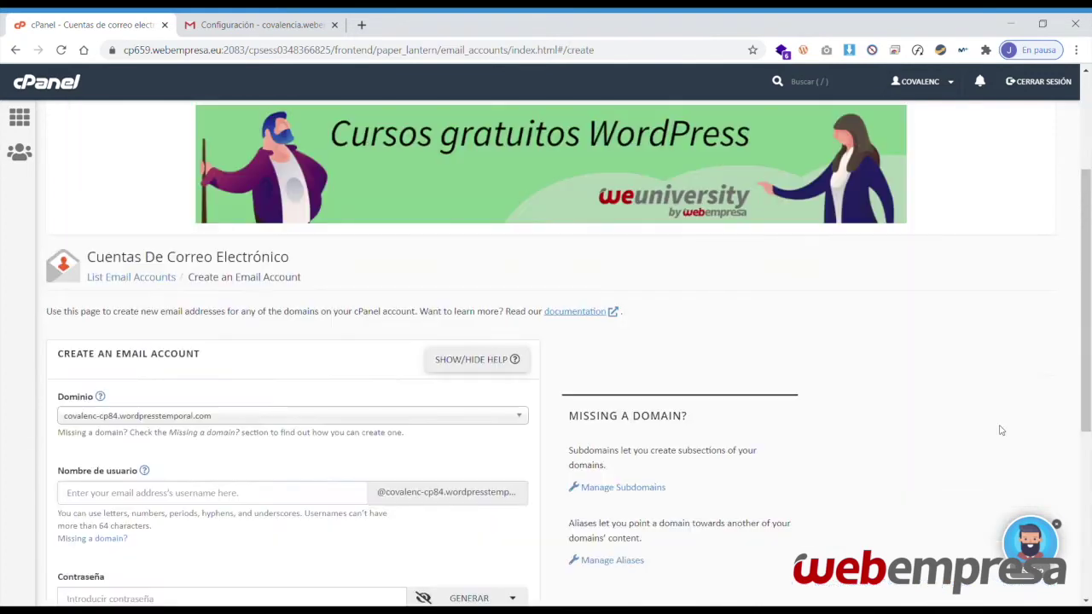
pyautogui.scroll(-2, 224, 251)
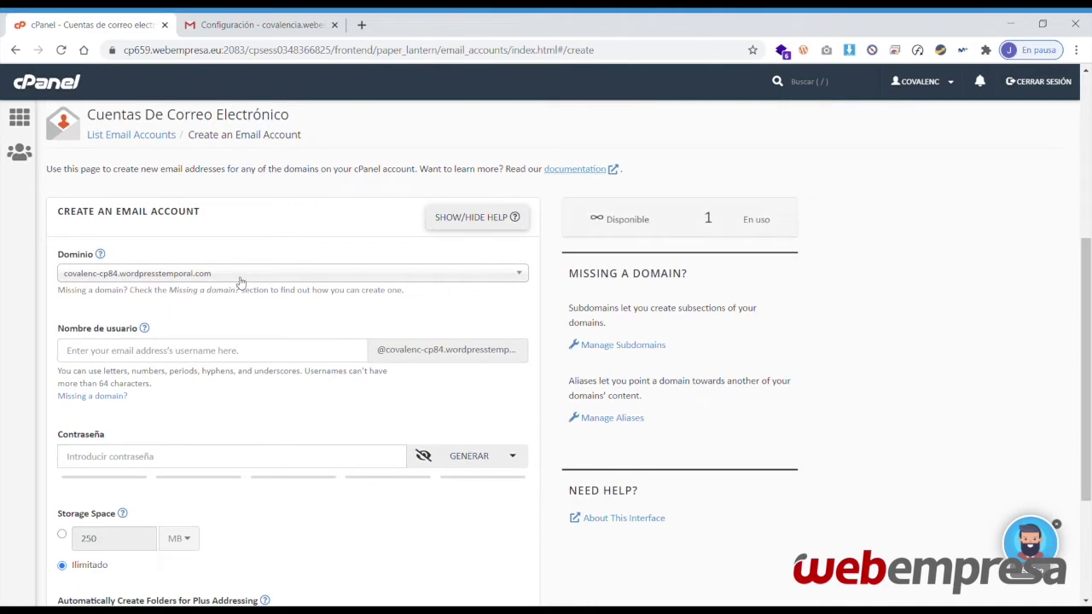
pyautogui.click(240, 274)
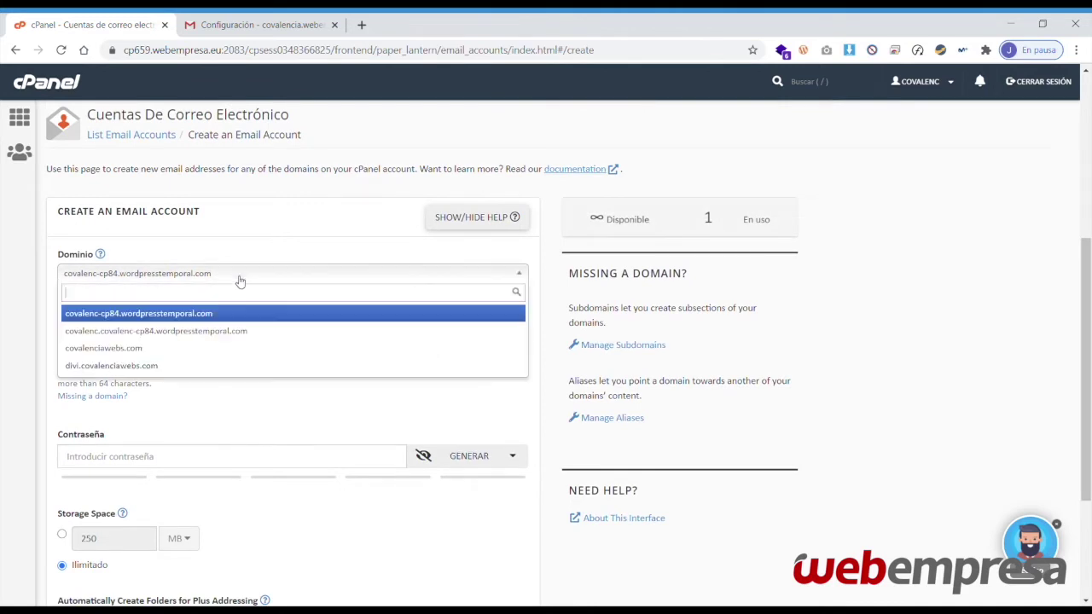
pyautogui.click(147, 366)
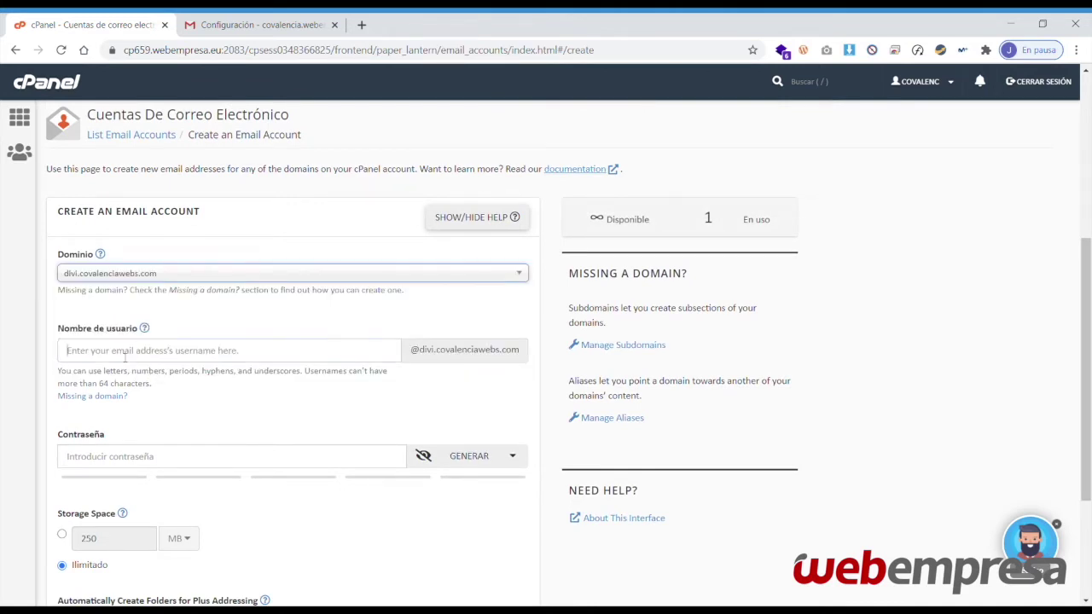
pyautogui.write('blog_webe')
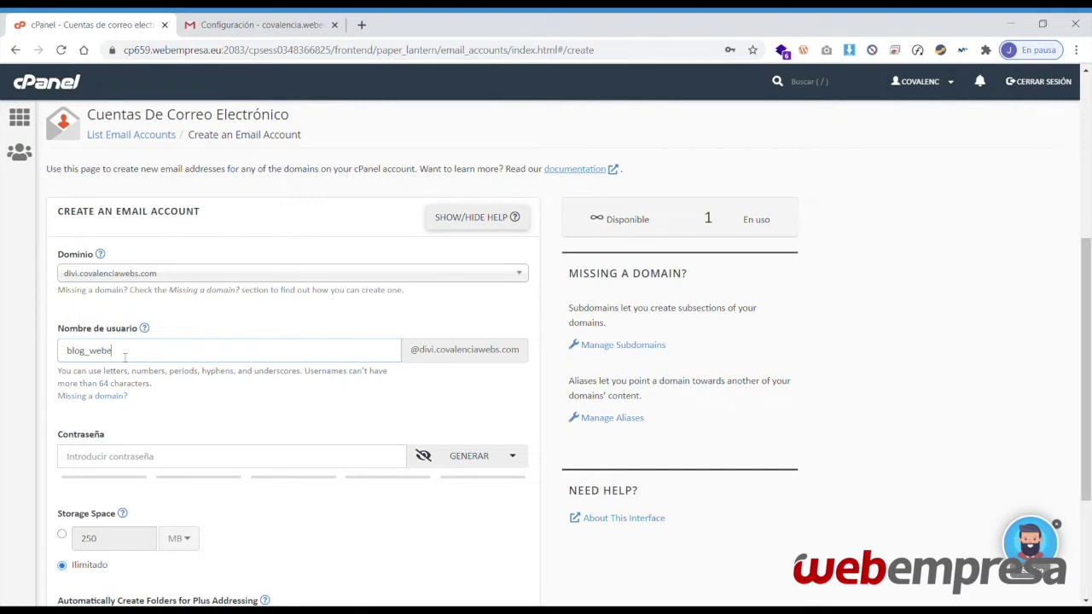
pyautogui.write('mpresa')
# Enter the account password and confirm creation of the mailbox
pyautogui.click(92, 462)
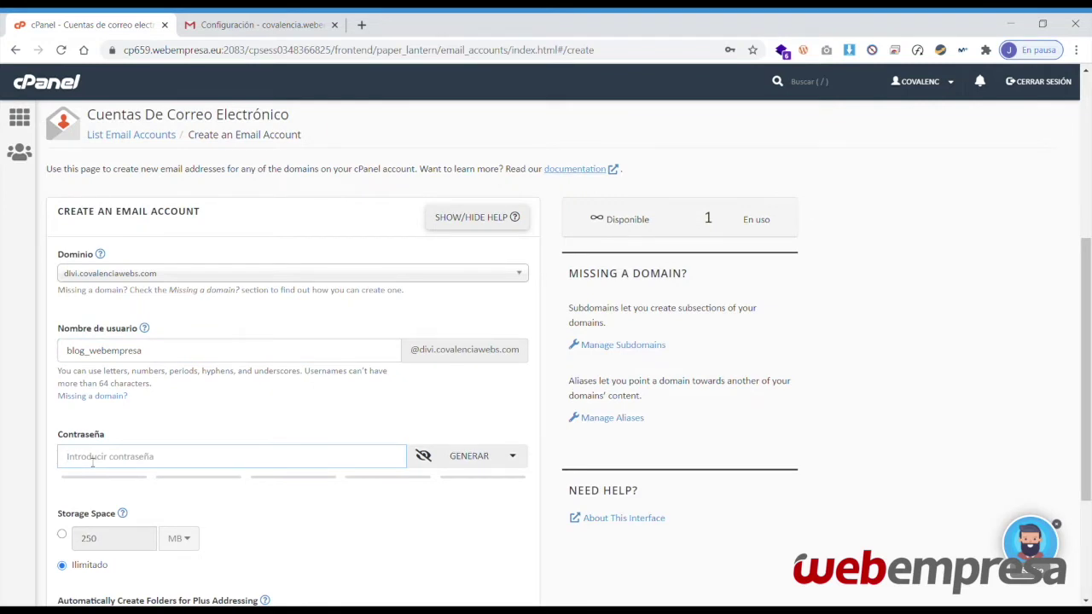
pyautogui.write('aa')
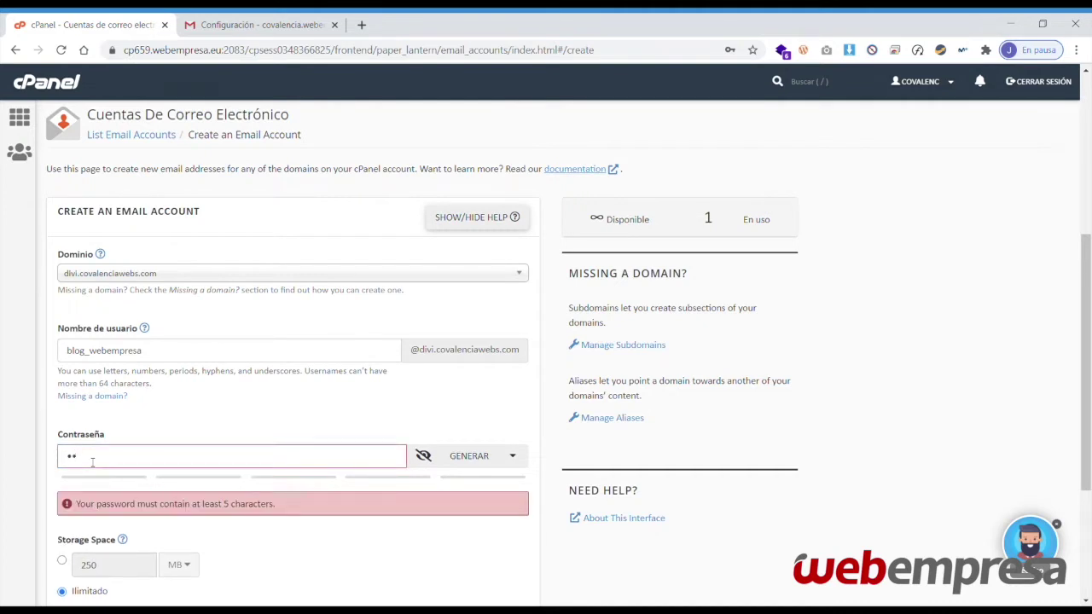
pyautogui.write('aaaaaa')
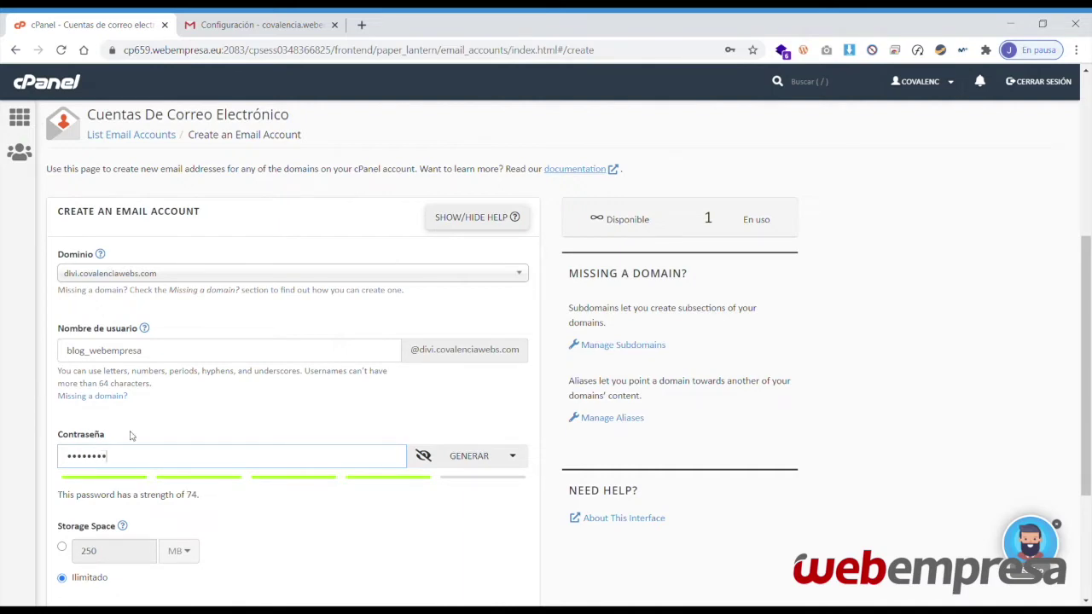
pyautogui.scroll(-3, 111, 434)
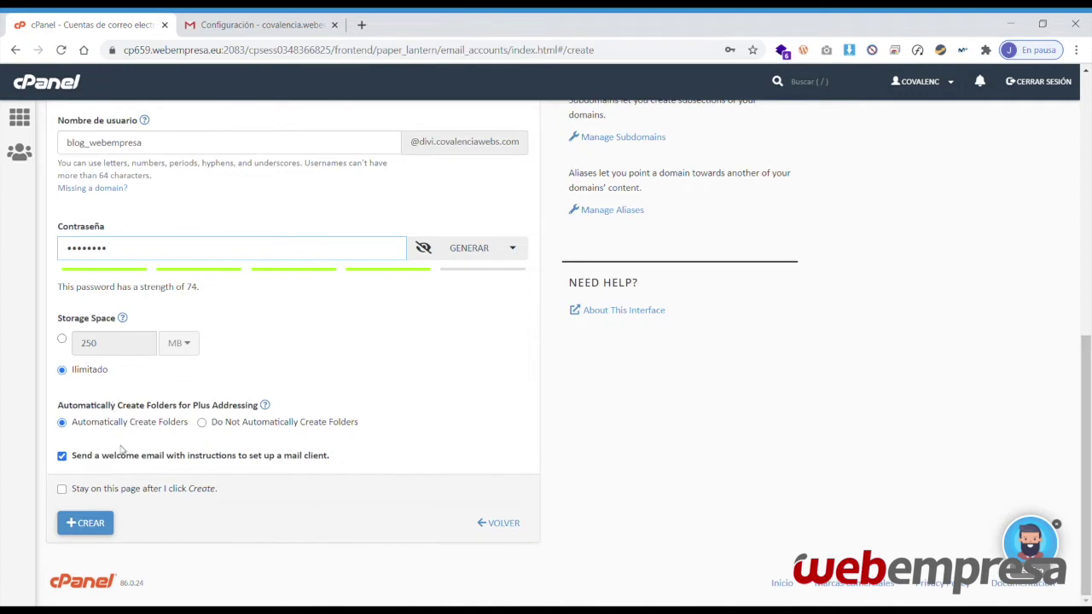
pyautogui.click(99, 531)
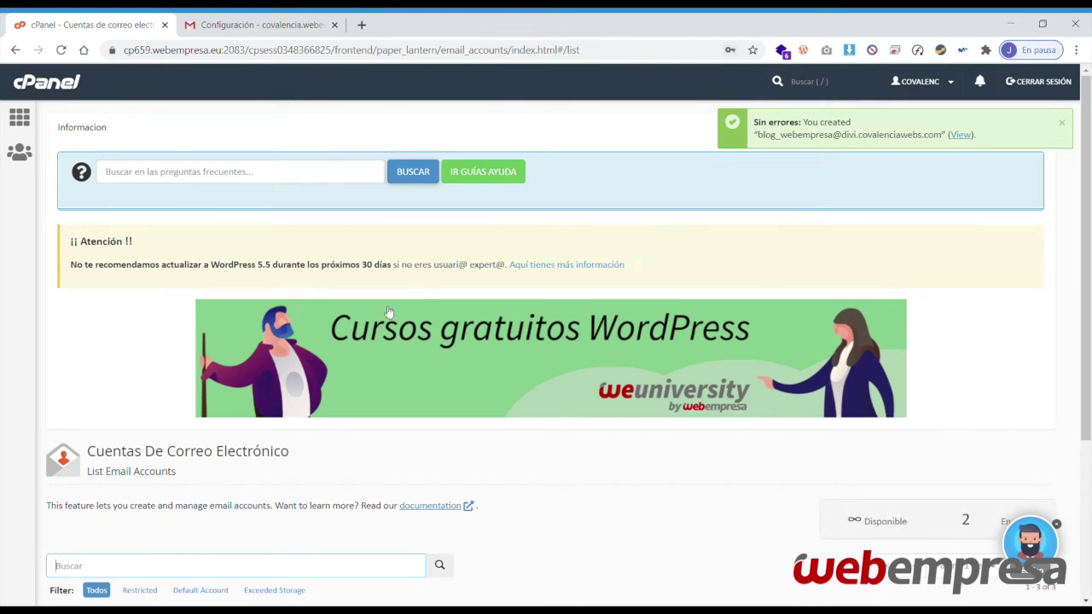
# Launch CHECK EMAIL on the blog_webempresa row in the accounts table
pyautogui.scroll(-3, 404, 339)
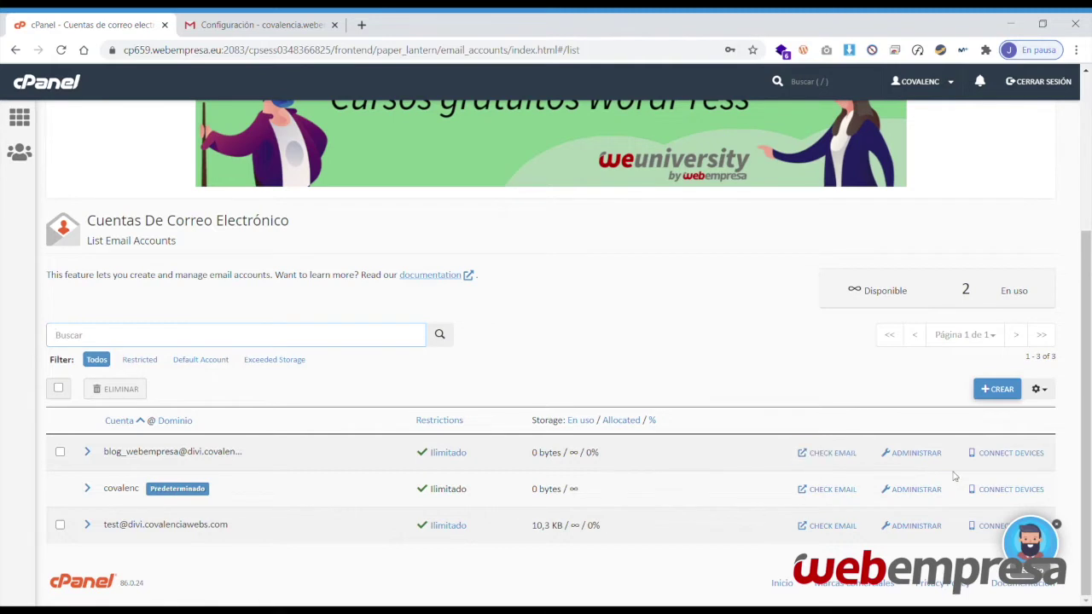
pyautogui.click(831, 454)
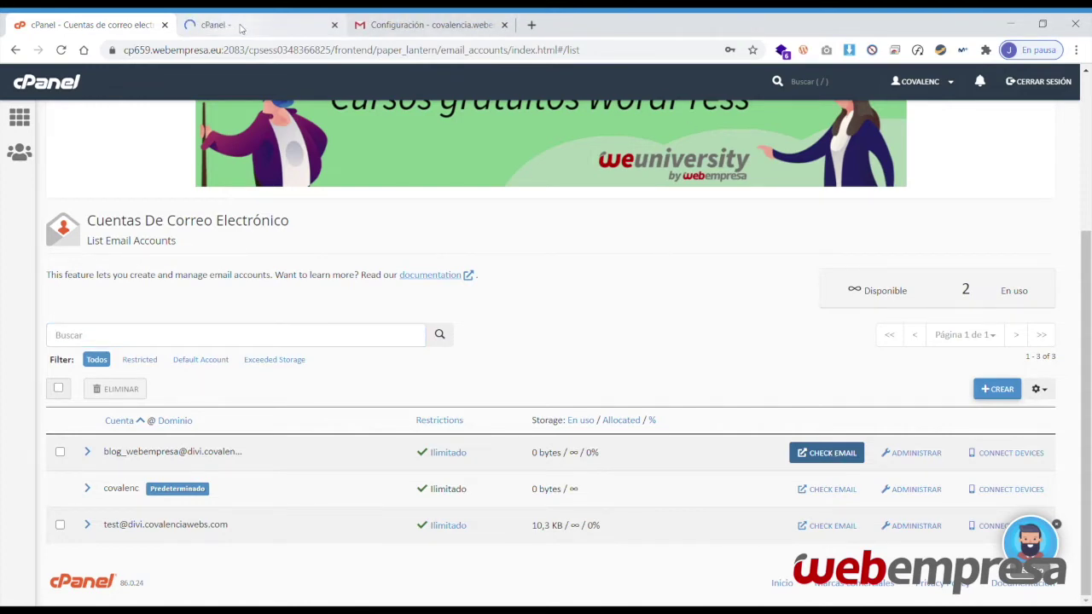
# Review the blog_webempresa Webmail Principal page, then go back to the cPanel accounts tab
pyautogui.click(239, 25)
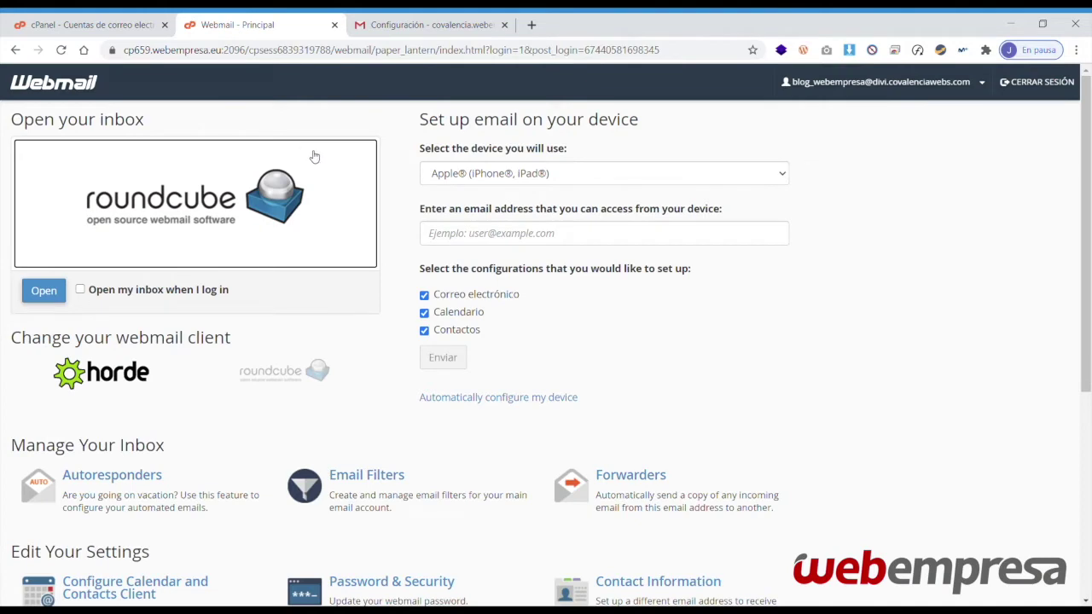
pyautogui.click(86, 26)
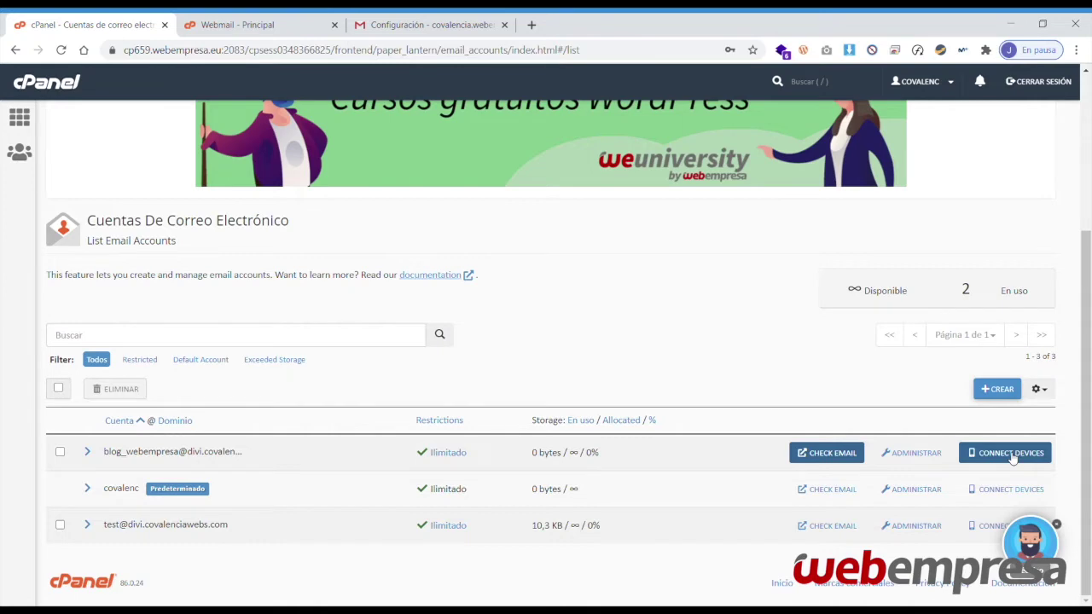
# Scroll up the cPanel email accounts page to the new account's options
pyautogui.scroll(3, 666, 256)
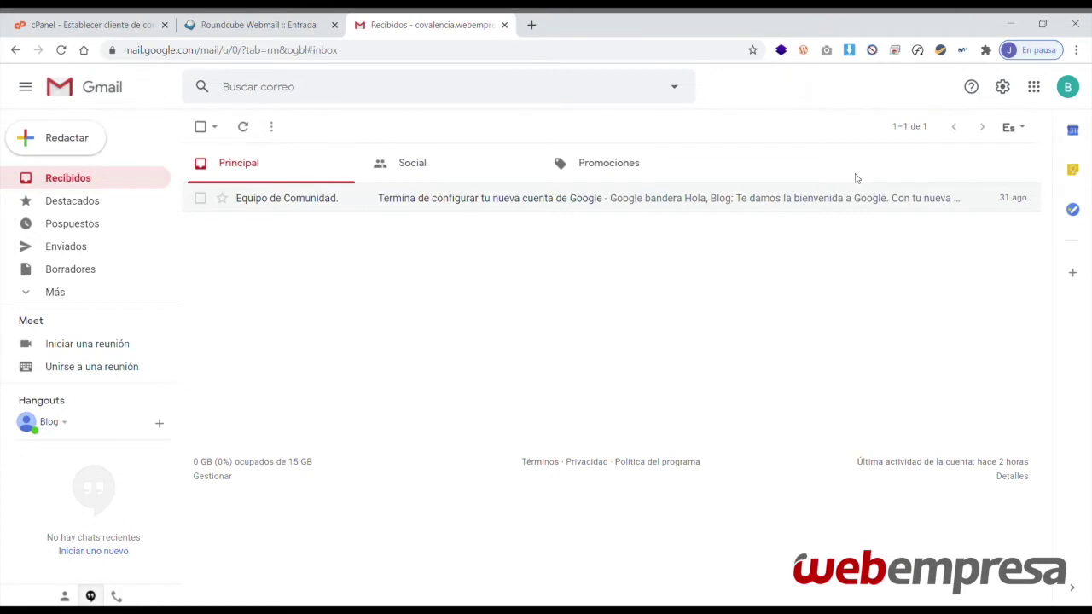
# Go to Gmail's full settings, Cuentas e importación tab, and choose 'Añadir una cuenta de correo'
pyautogui.click(1003, 87)
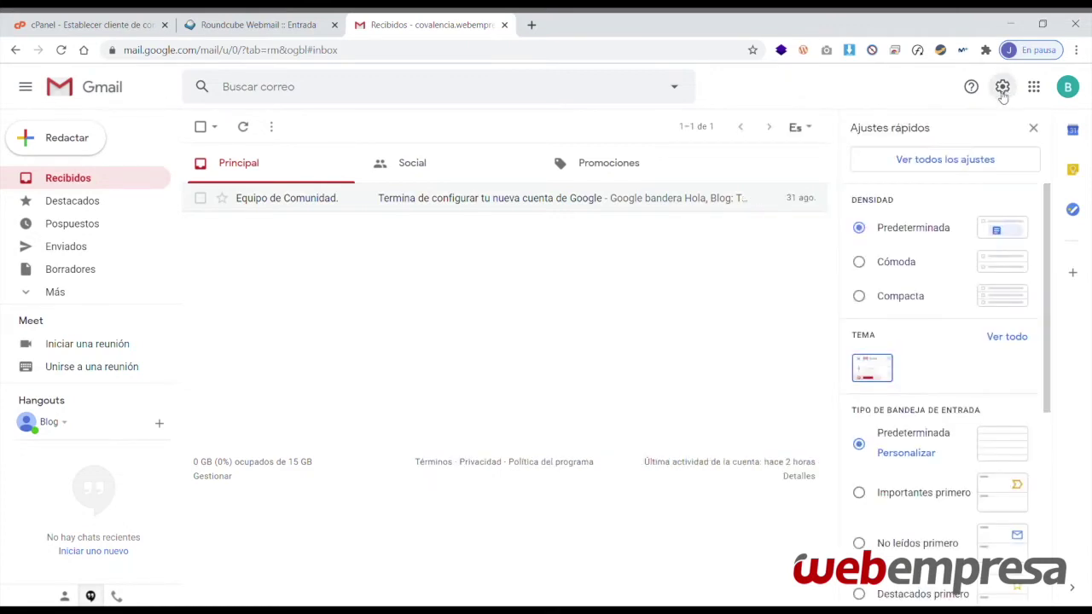
pyautogui.click(938, 163)
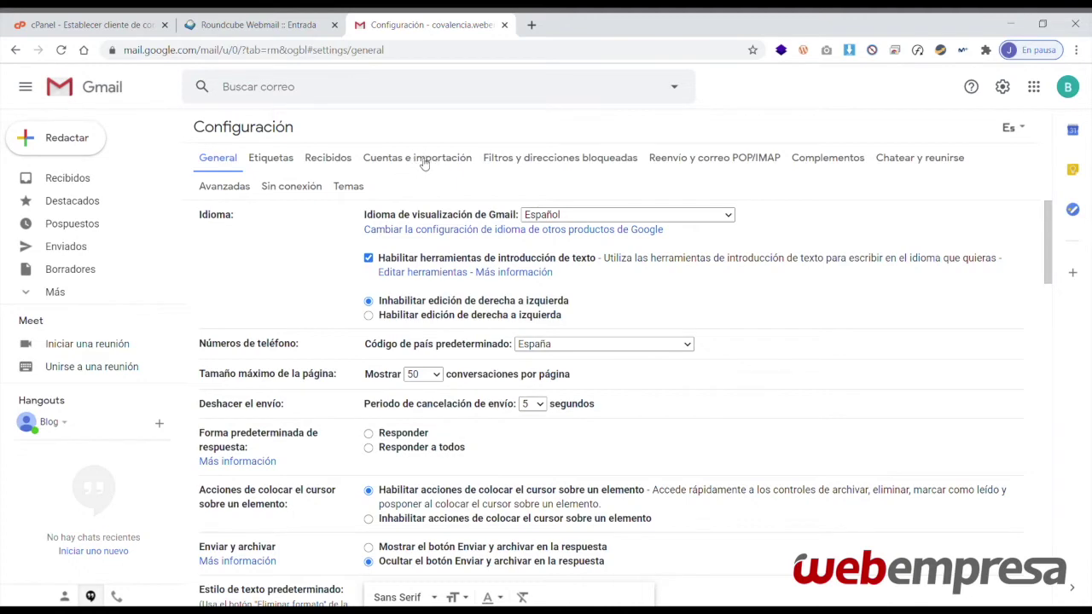
pyautogui.click(424, 163)
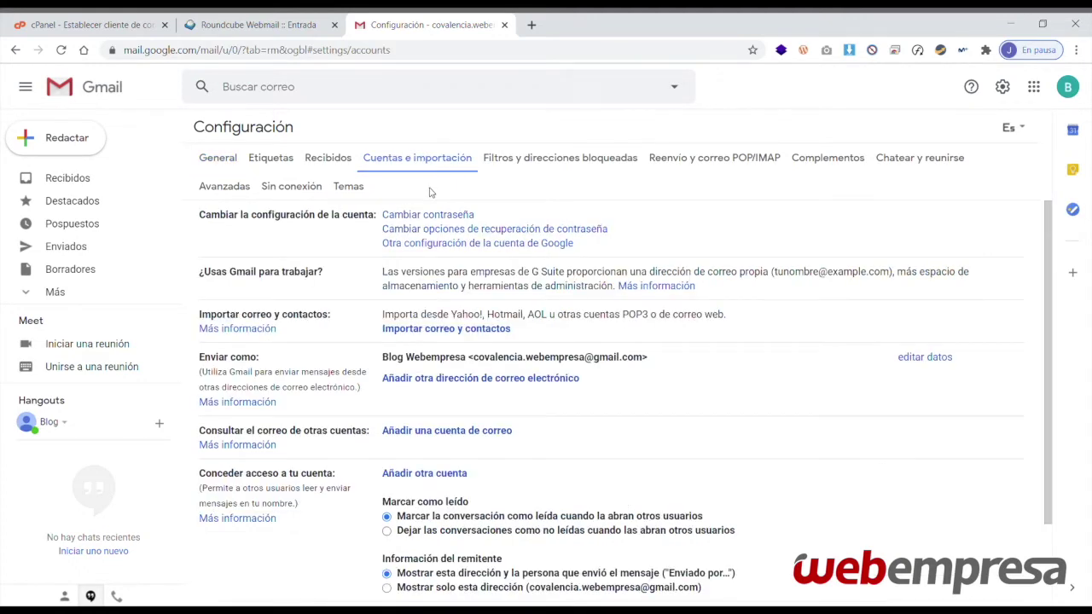
pyautogui.scroll(-1, 446, 271)
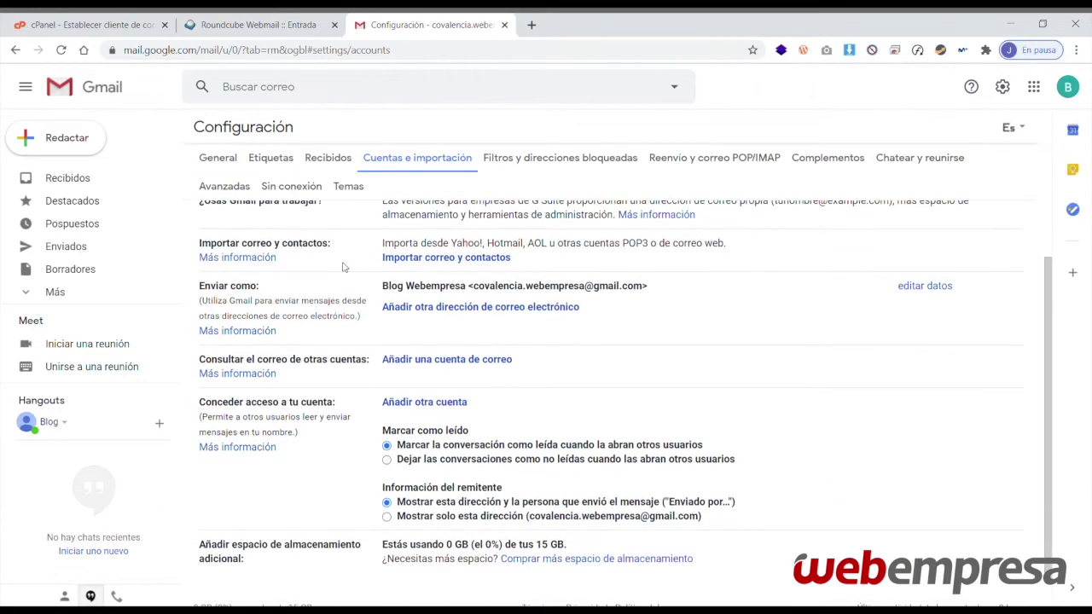
pyautogui.moveTo(202, 357); pyautogui.dragTo(362, 361)
pyautogui.click(360, 365)
pyautogui.click(481, 360)
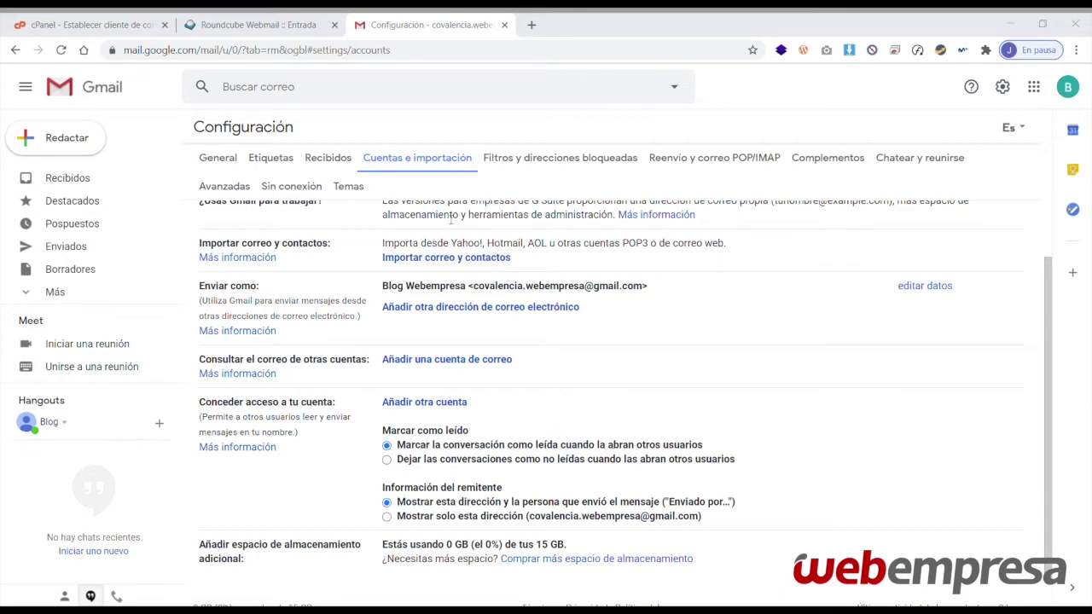
# Back in cPanel's manual settings, select the secure incoming server divi.covalenciawebs.com
pyautogui.click(109, 27)
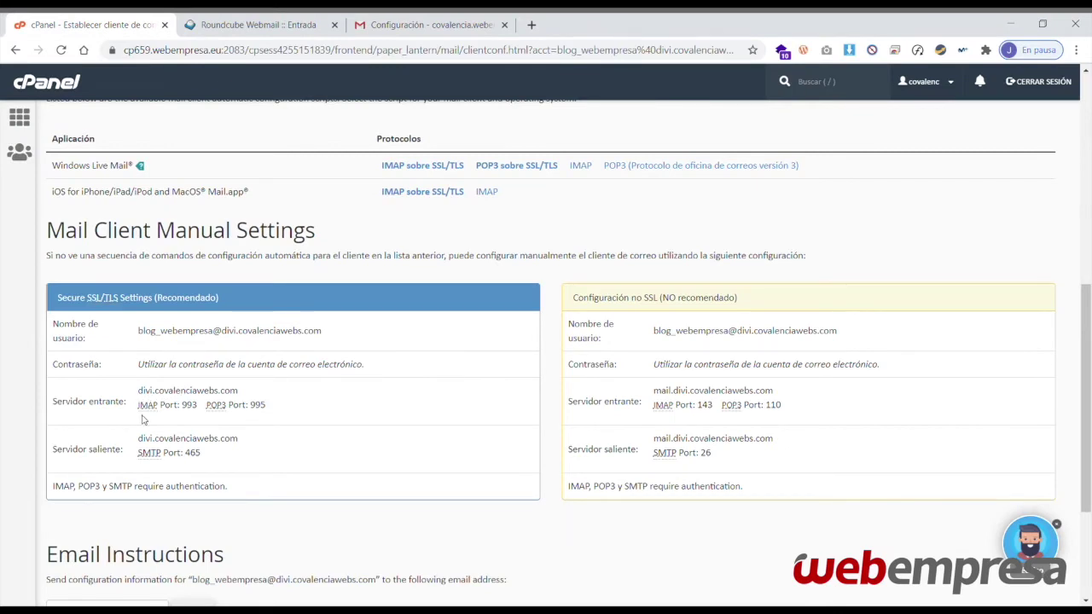
pyautogui.moveTo(138, 391); pyautogui.dragTo(241, 392)
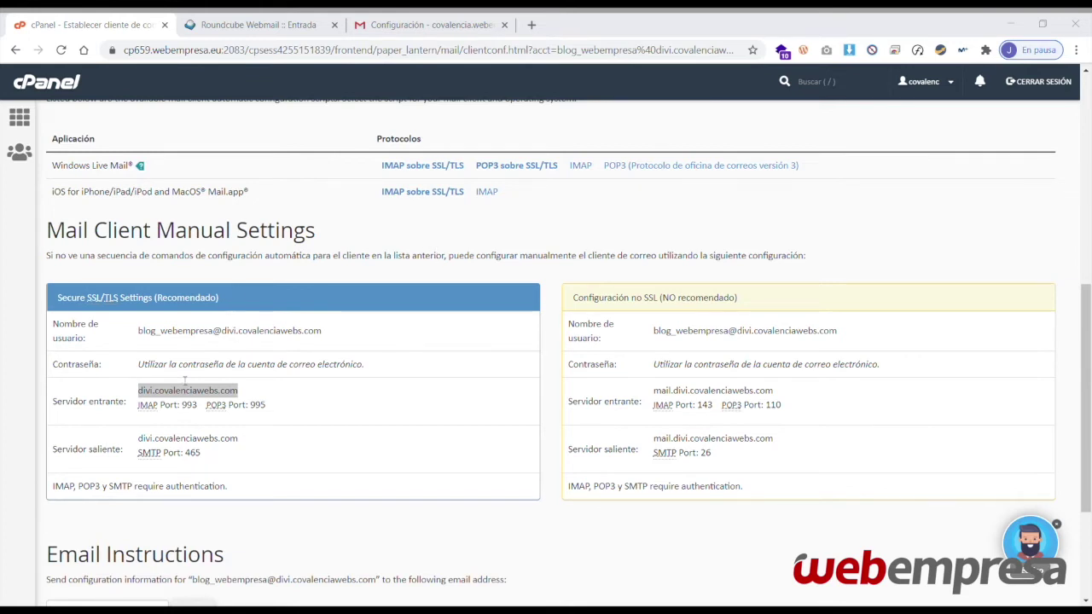
# Highlight the outgoing server hostname, then the account's full e-mail username
pyautogui.click(119, 436)
pyautogui.moveTo(138, 440); pyautogui.dragTo(245, 443)
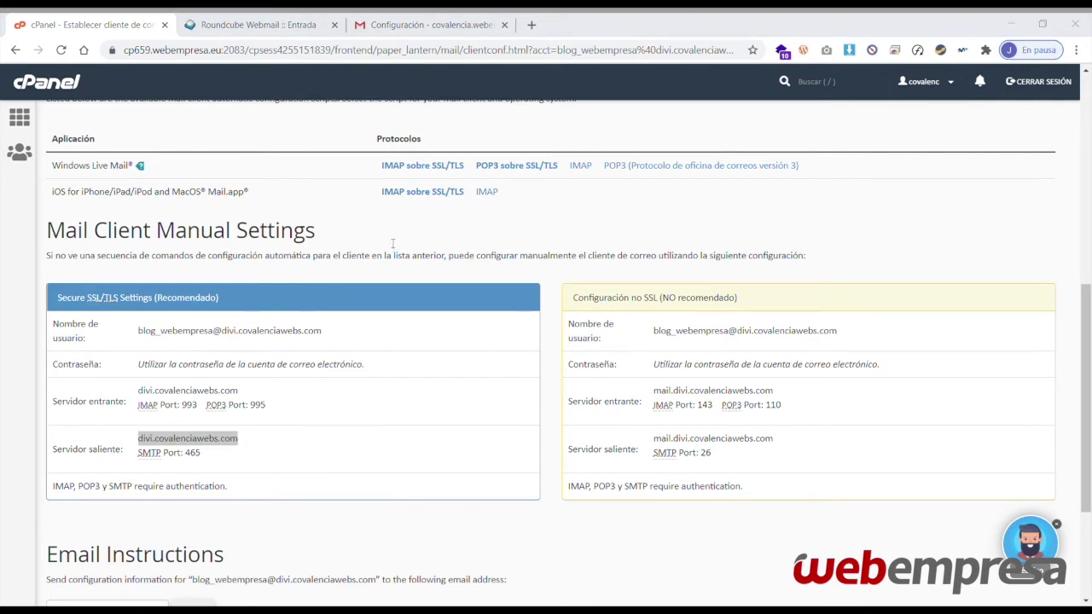
pyautogui.click(195, 352)
pyautogui.moveTo(139, 335); pyautogui.dragTo(327, 335)
pyautogui.hotkey('ctrl', 'c')
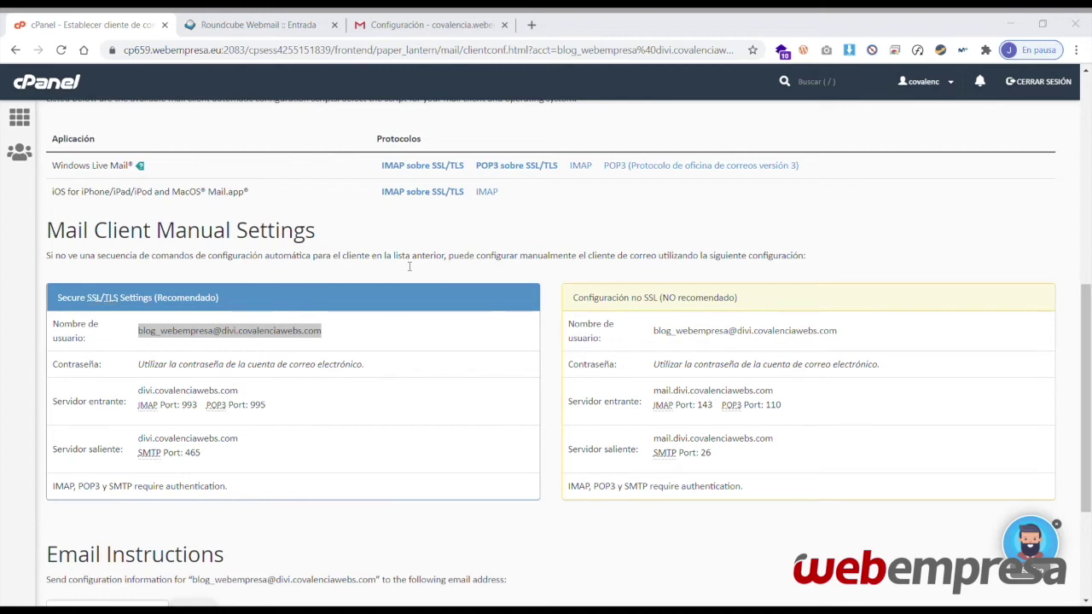
# Return to Gmail and choose 'Ver todos los ajustes' from the quick settings panel
pyautogui.click(273, 24)
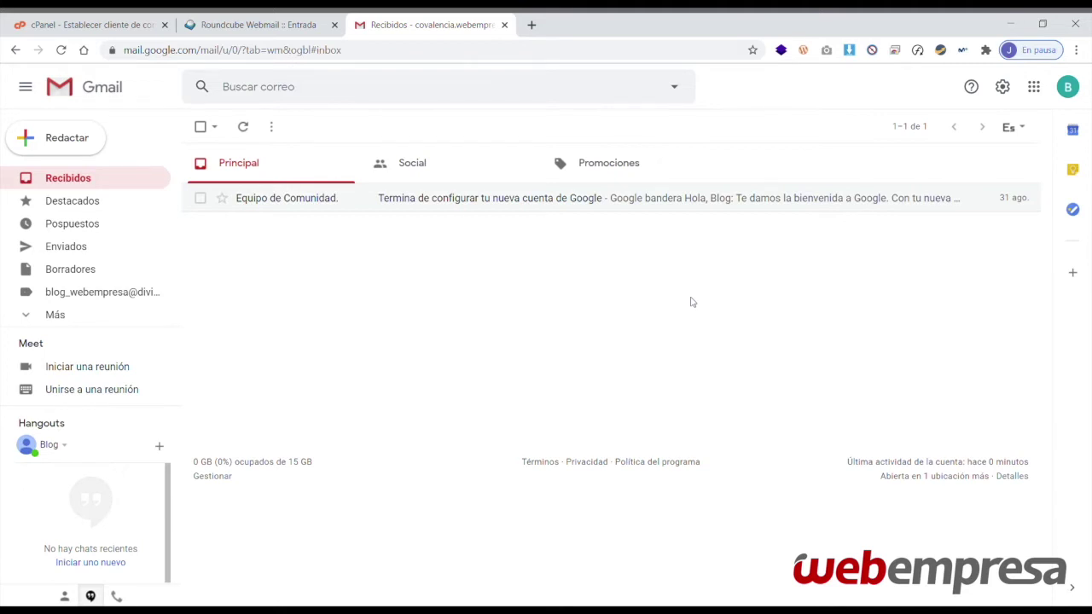
pyautogui.click(1002, 87)
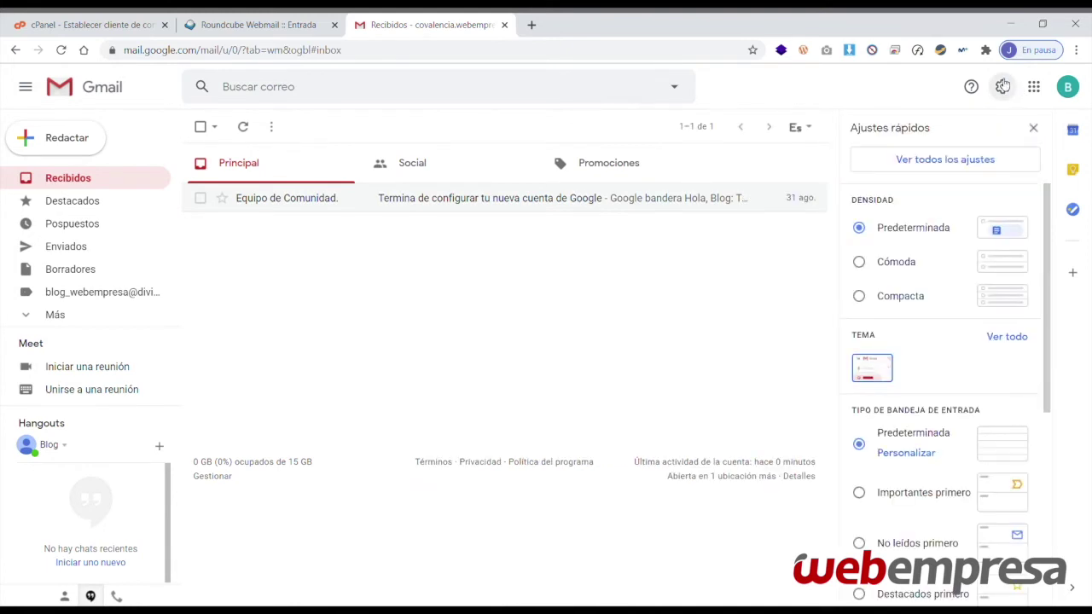
pyautogui.click(954, 163)
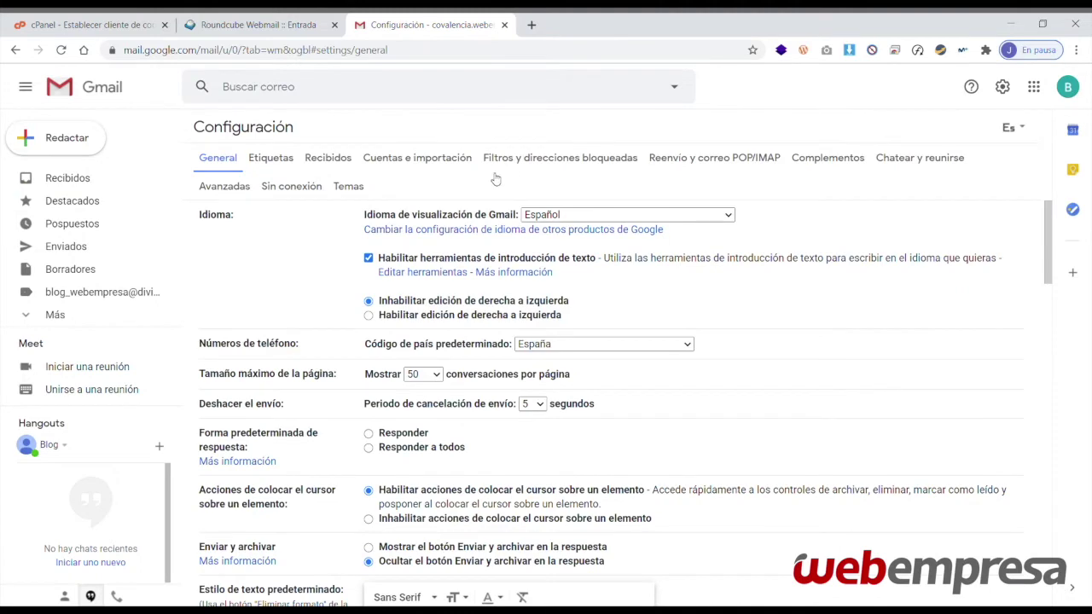
# Show the Cuentas e importación tab and scroll to the add-account option
pyautogui.click(435, 162)
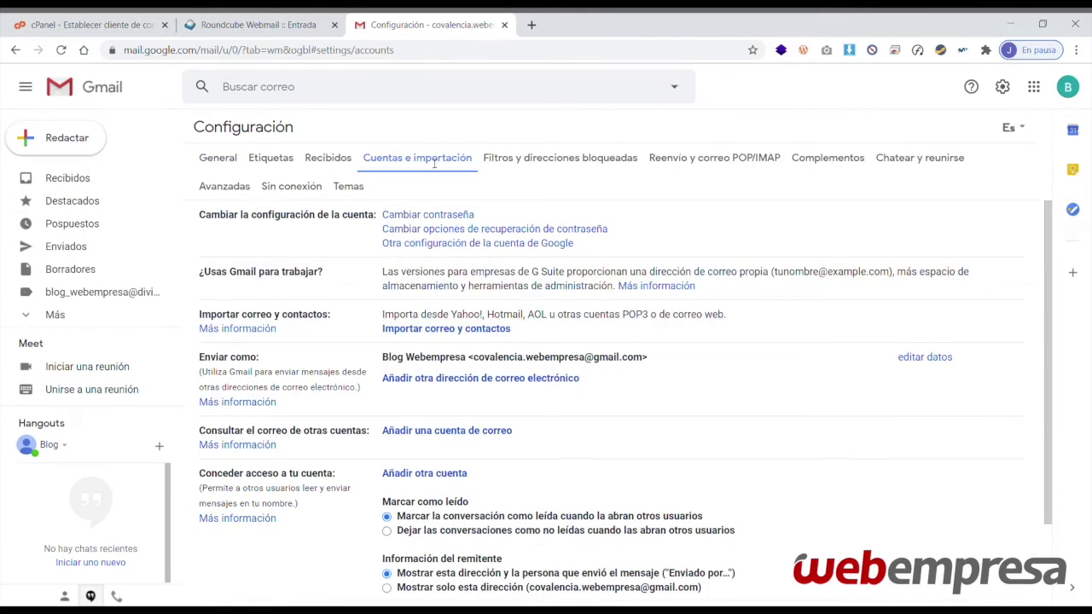
pyautogui.scroll(-1, 435, 222)
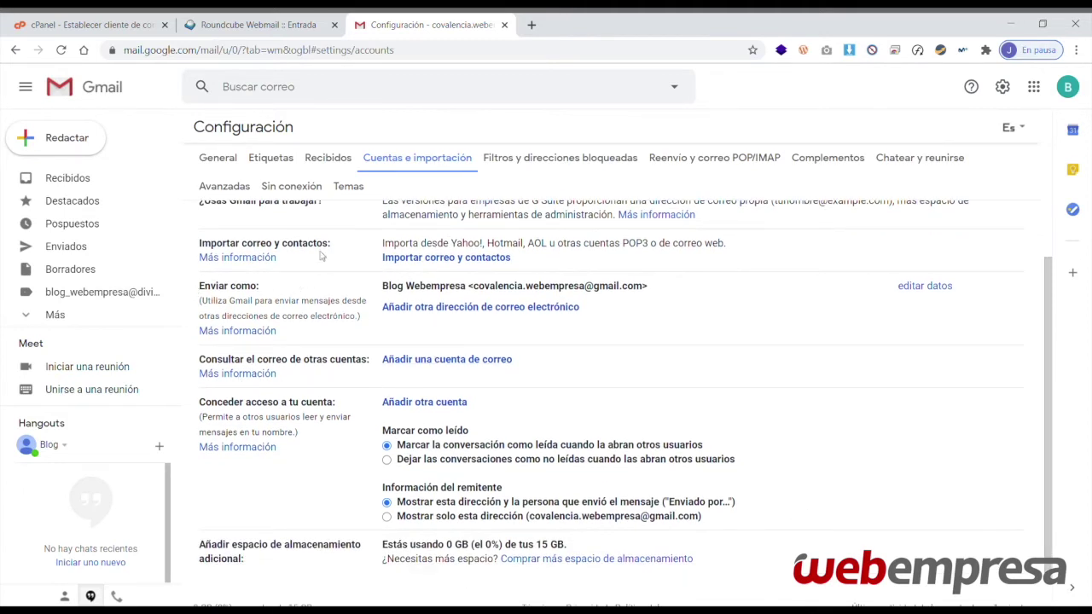
# Start adding another mail account in Gmail with the cPanel mailbox address and choose POP3 import
pyautogui.click(447, 360)
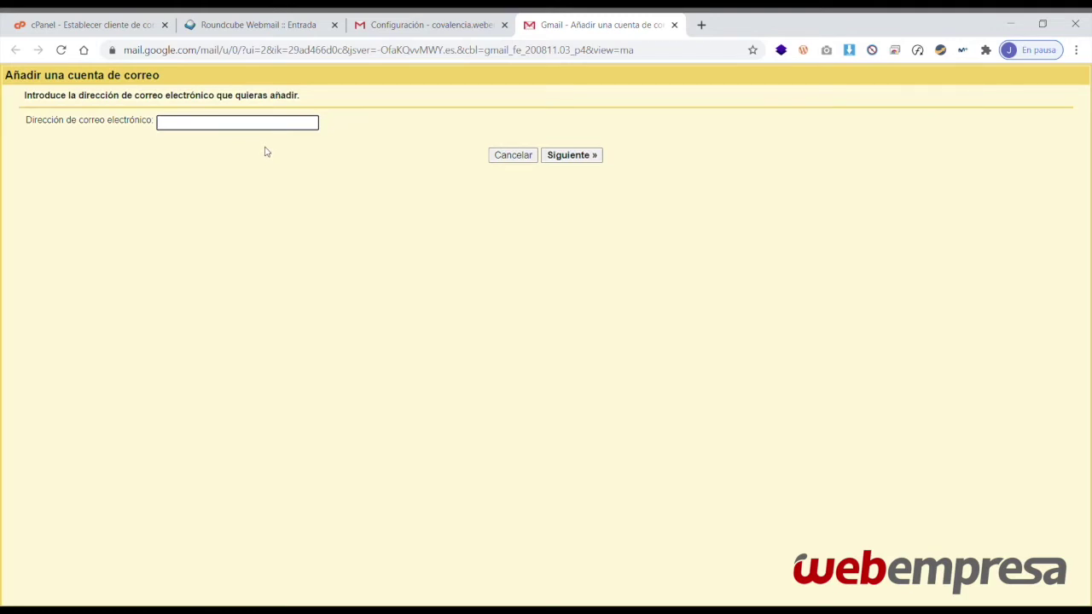
pyautogui.hotkey('ctrl', 'v')
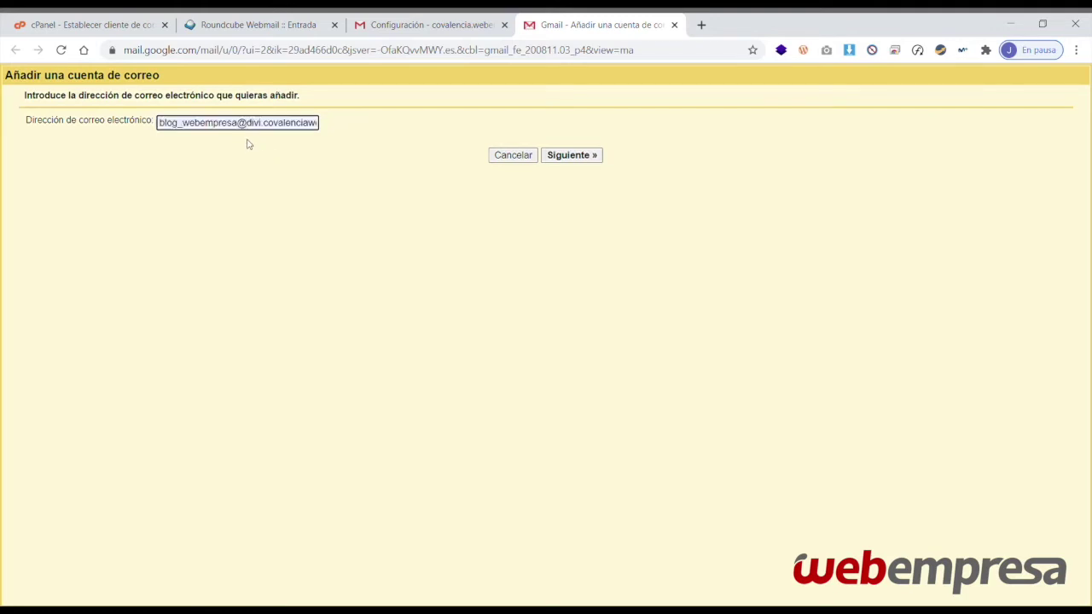
pyautogui.click(569, 155)
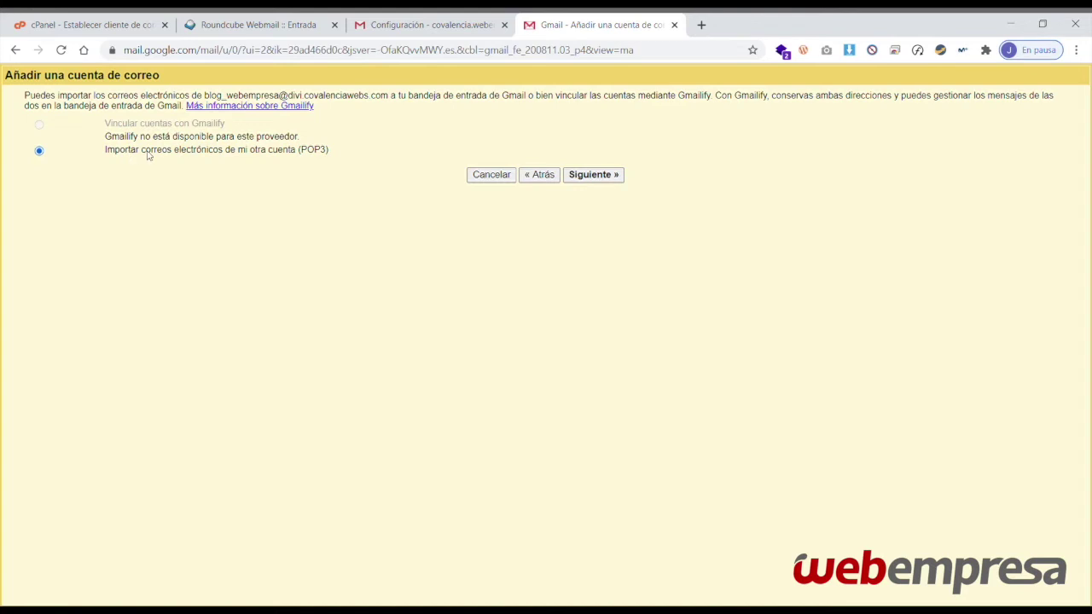
pyautogui.click(593, 176)
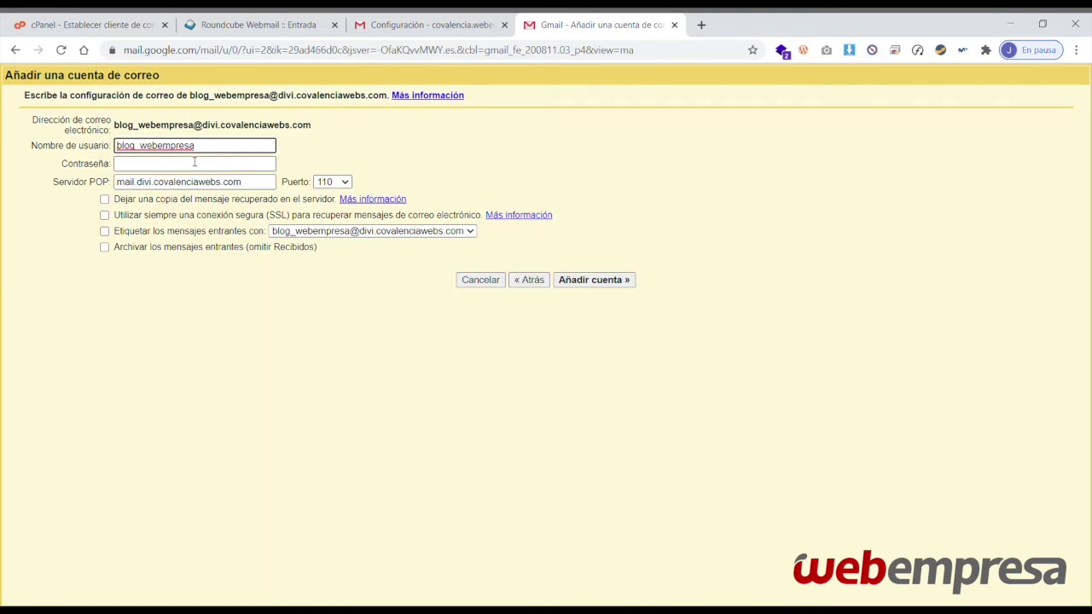
# Replace the POP username with the full mailbox address and enter the account password
pyautogui.moveTo(312, 125); pyautogui.dragTo(113, 126)
pyautogui.hotkey('ctrl', 'c')
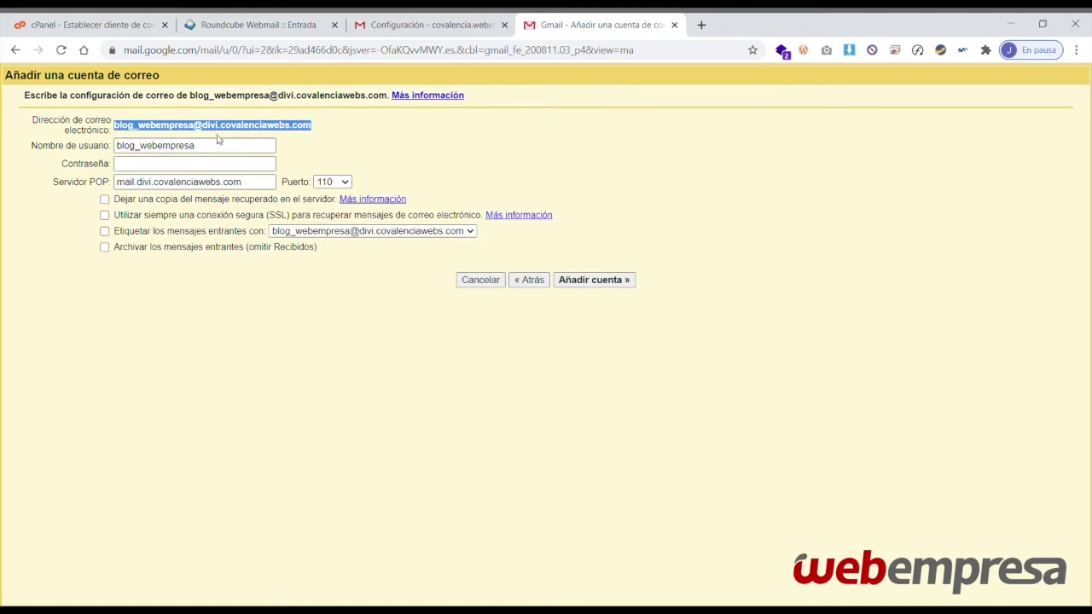
pyautogui.click(225, 148)
pyautogui.doubleClick(224, 148)
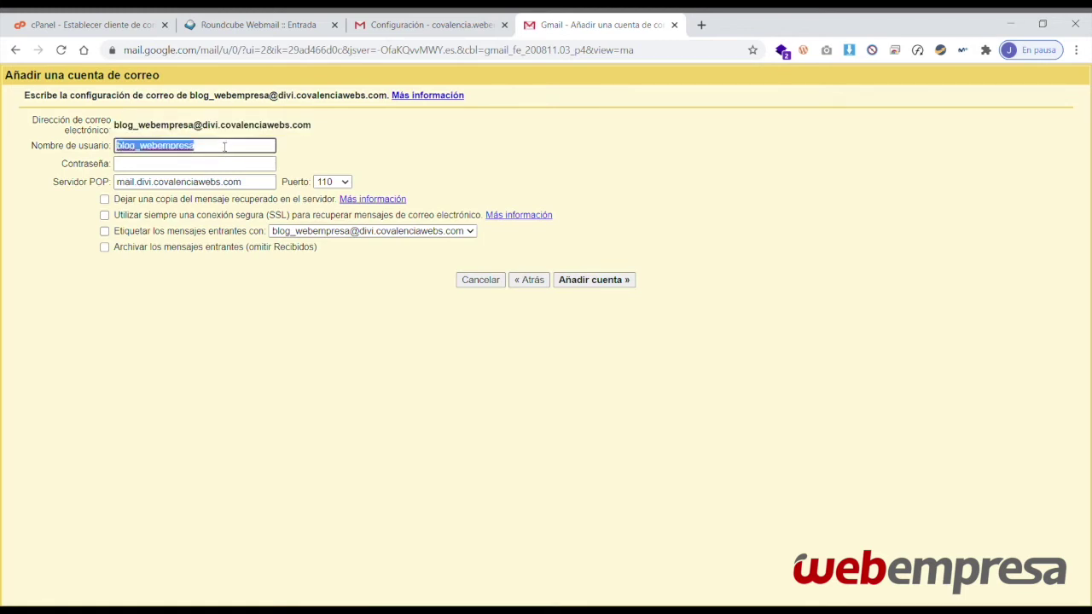
pyautogui.hotkey('ctrl', 'v')
pyautogui.click(290, 143)
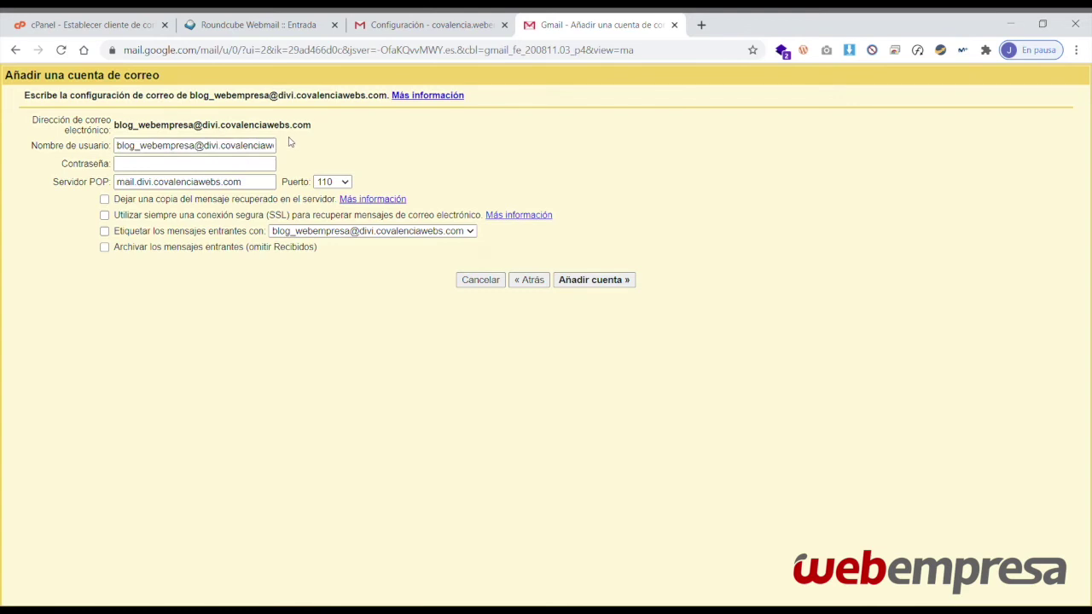
pyautogui.click(270, 167)
pyautogui.click(270, 167)
pyautogui.write('a')
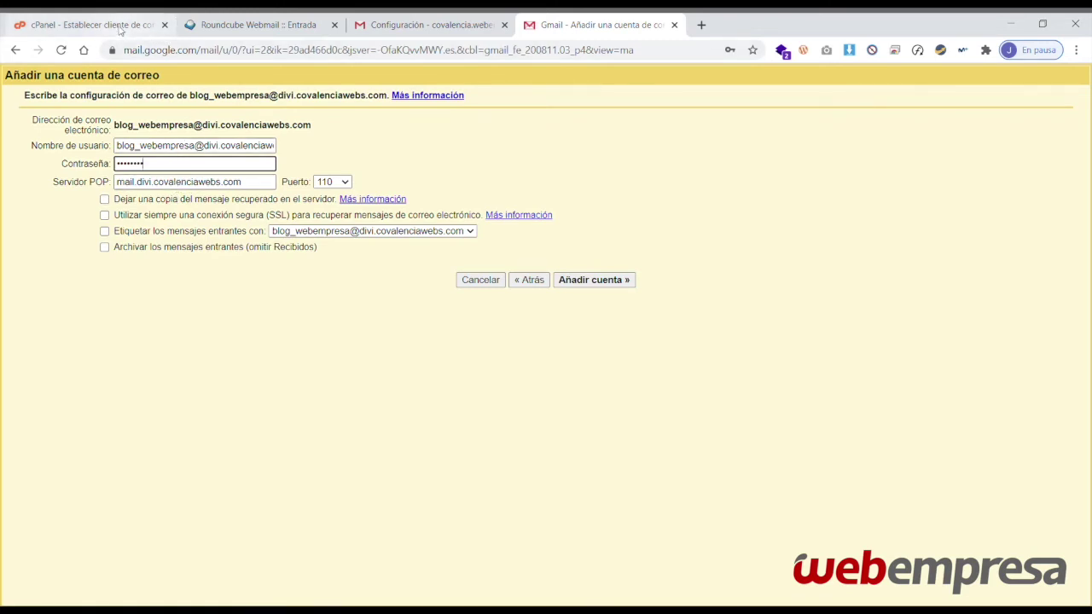
pyautogui.click(118, 31)
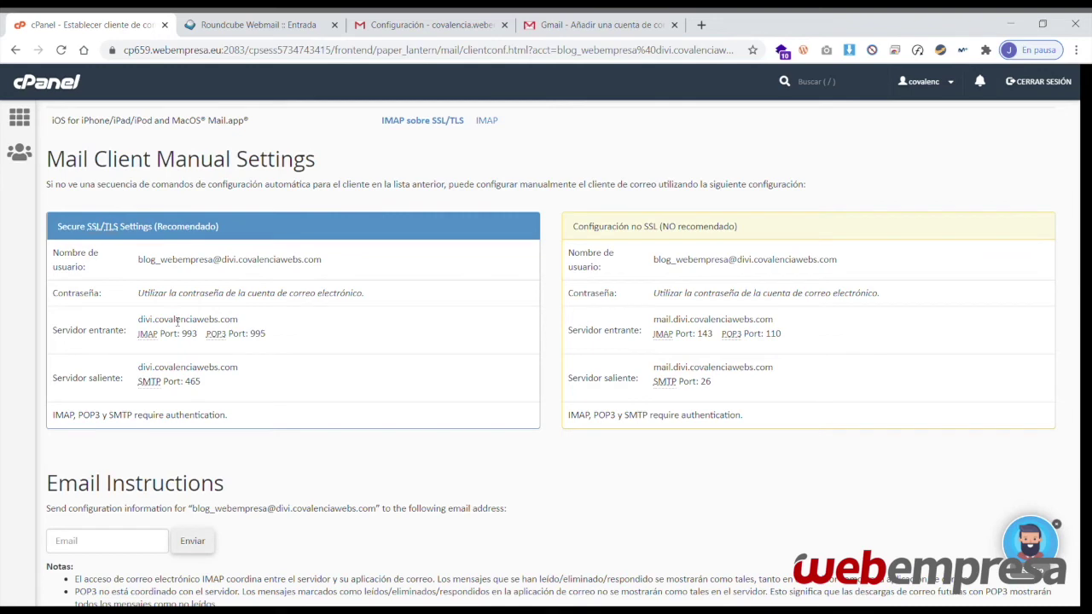
# Set the POP server to divi.covalenciawebs.com, copied from cPanel's incoming server
pyautogui.moveTo(138, 320); pyautogui.dragTo(241, 321)
pyautogui.hotkey('ctrl', 'c')
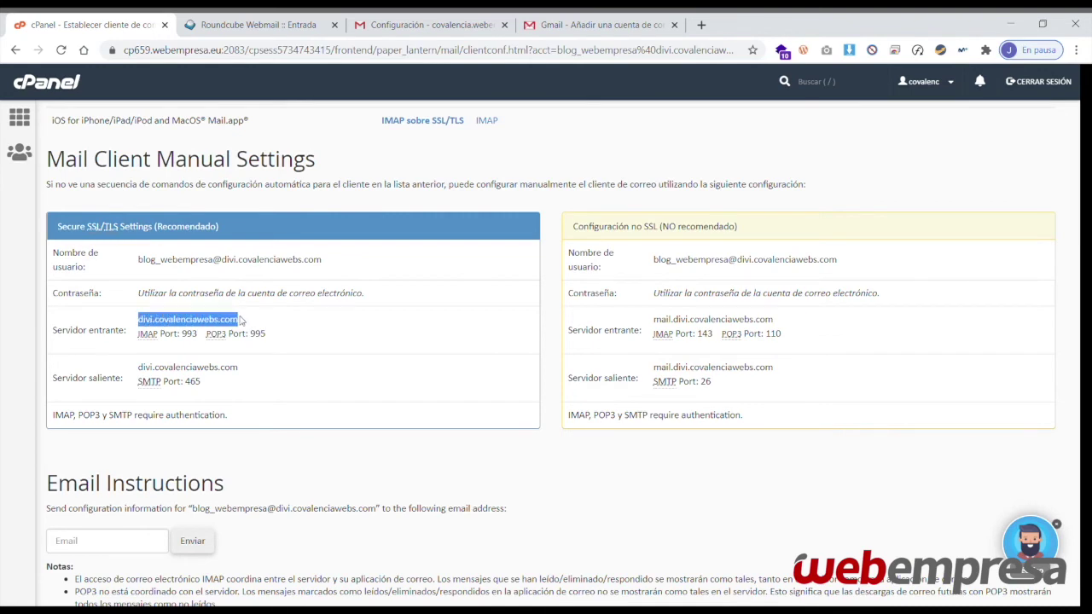
pyautogui.click(580, 25)
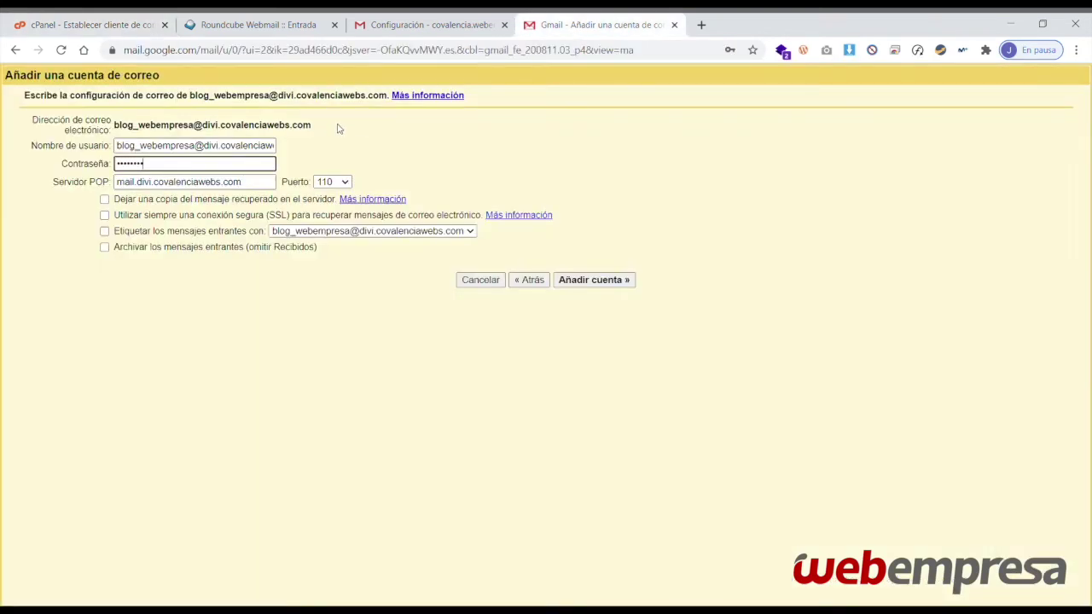
pyautogui.click(256, 182)
pyautogui.hotkey('ctrl', 'a')
pyautogui.hotkey('ctrl', 'v')
pyautogui.click(323, 187)
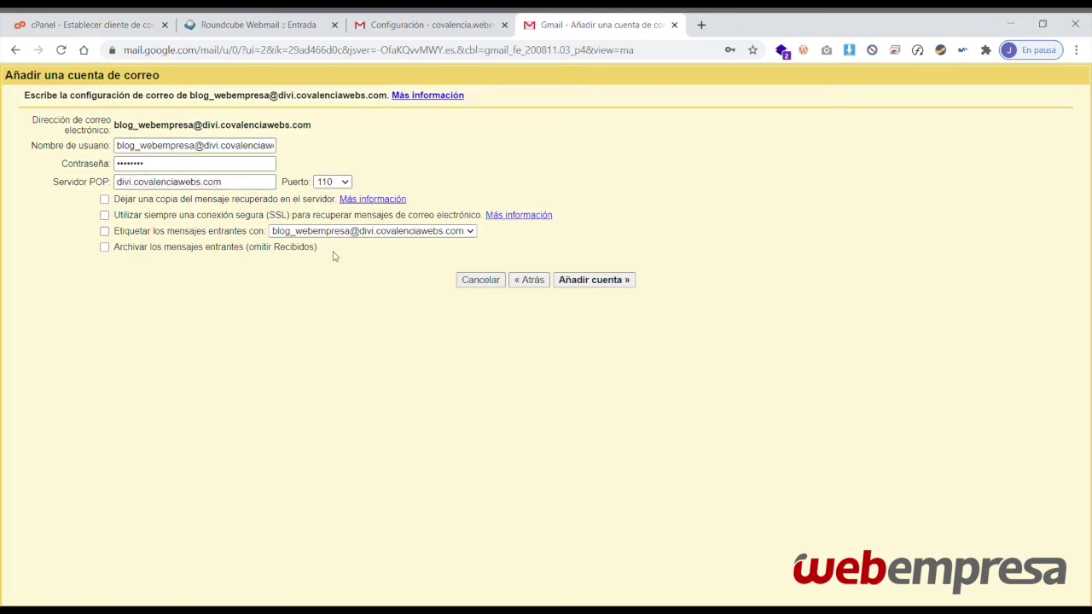
# Choose port 995, enable SSL and labelling of incoming messages, and add the account
pyautogui.press('Down')
pyautogui.click(105, 215)
pyautogui.click(105, 232)
pyautogui.click(594, 281)
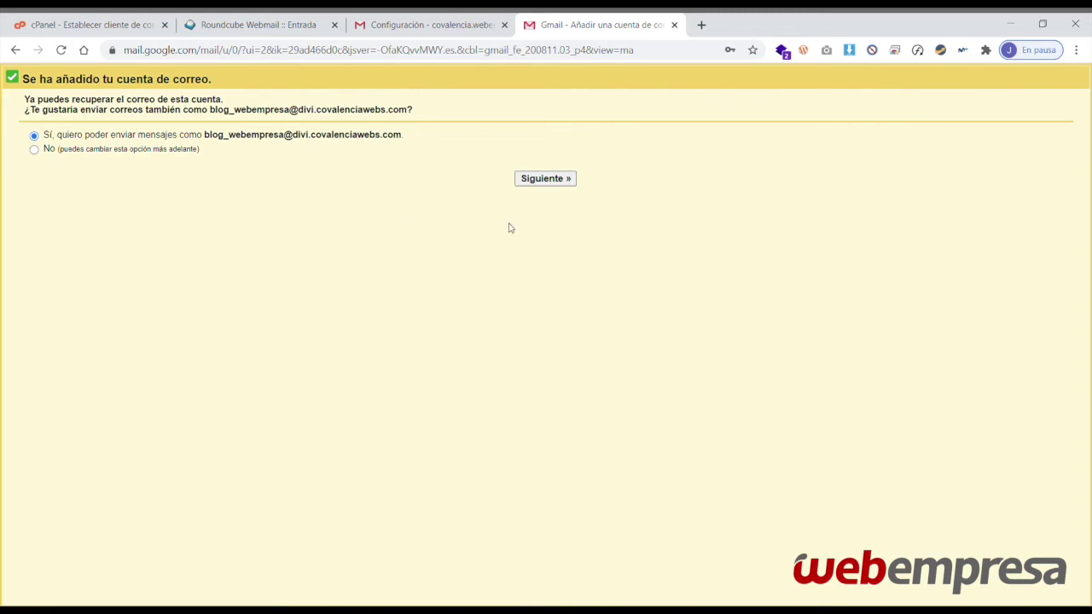
# Confirm sending as the new address and advance to the SMTP server form for Blog Webempresa
pyautogui.click(541, 179)
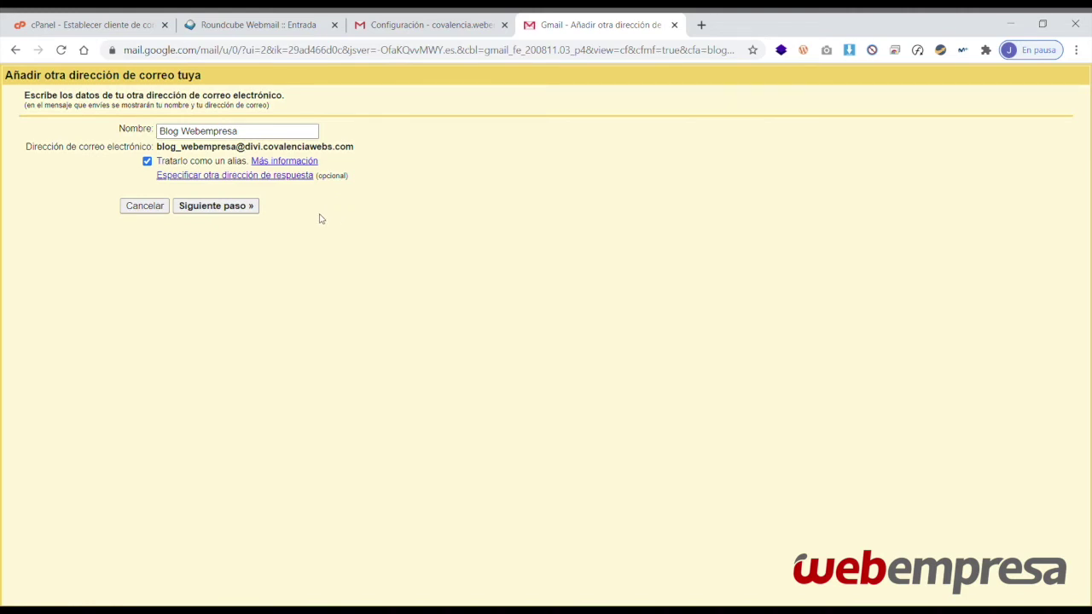
pyautogui.click(215, 206)
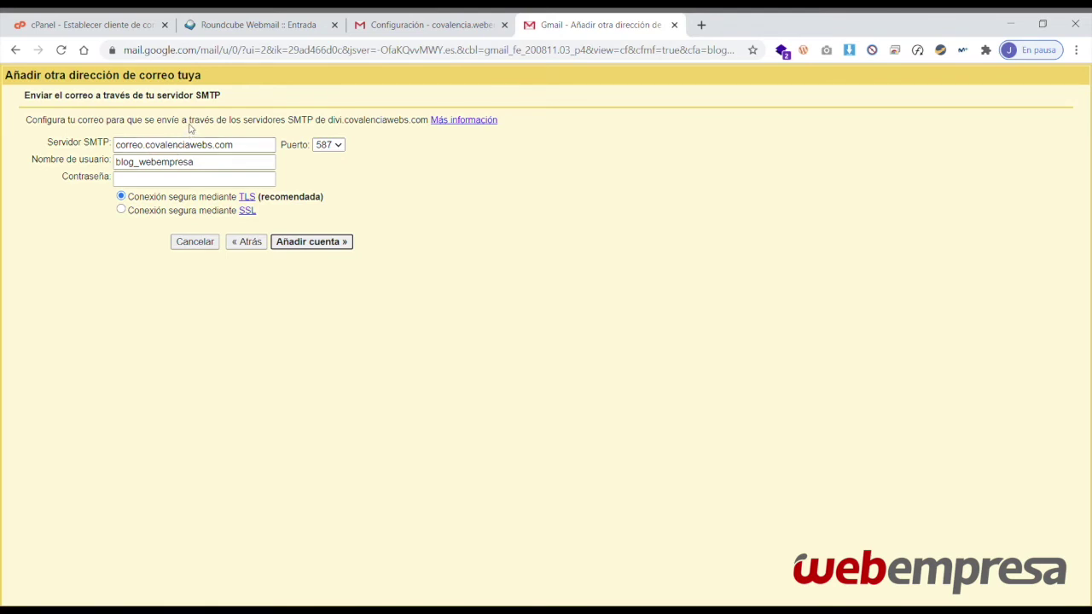
# Set the SMTP server to divi.covalenciawebs.com, copied from cPanel, with port 465
pyautogui.click(92, 26)
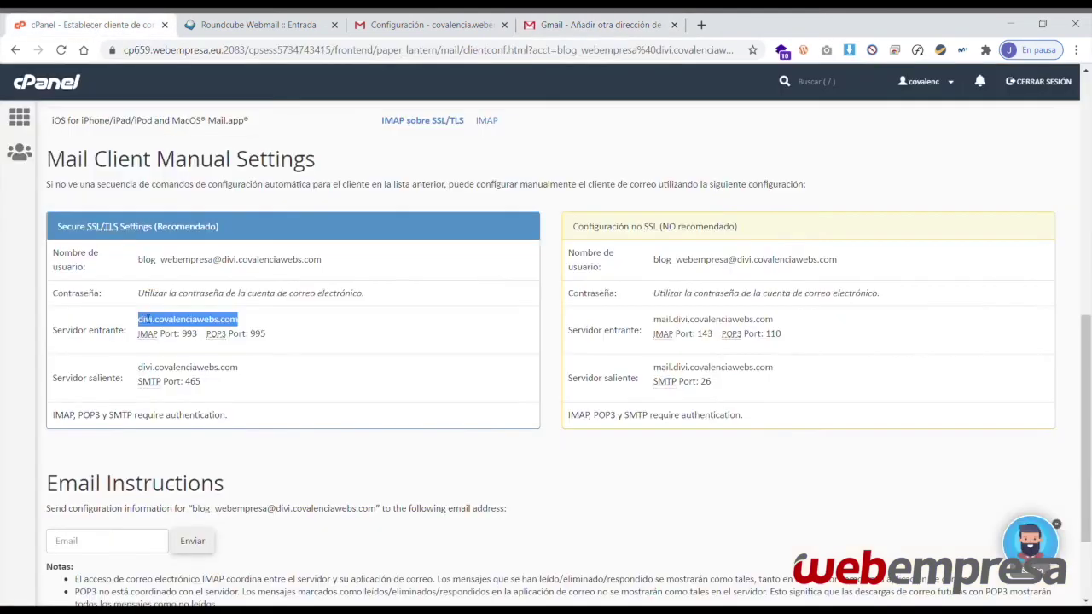
pyautogui.doubleClick(151, 368)
pyautogui.hotkey('ctrl', 'c')
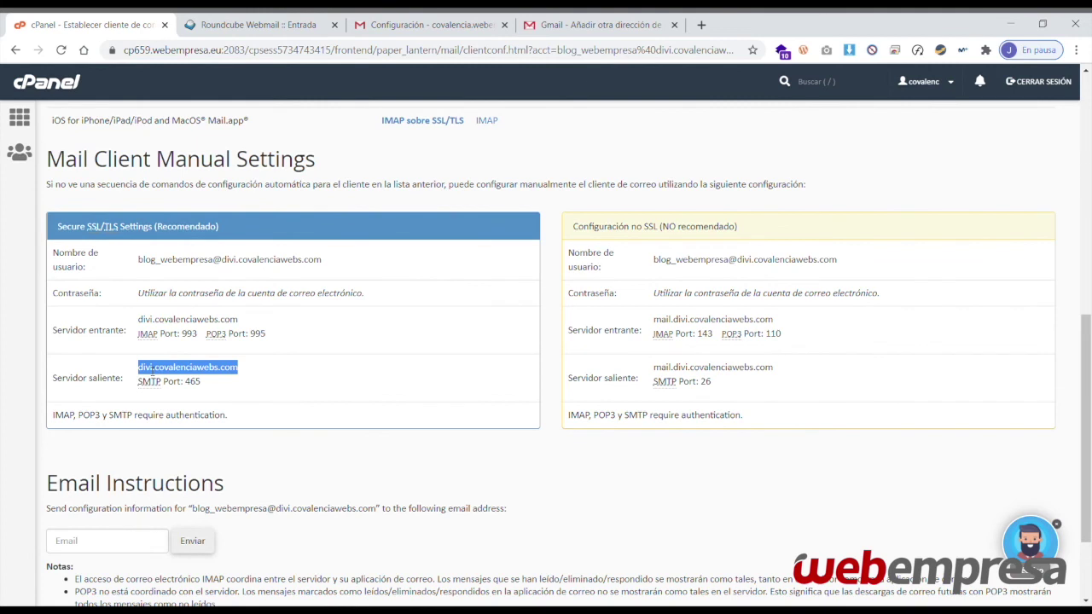
pyautogui.click(597, 24)
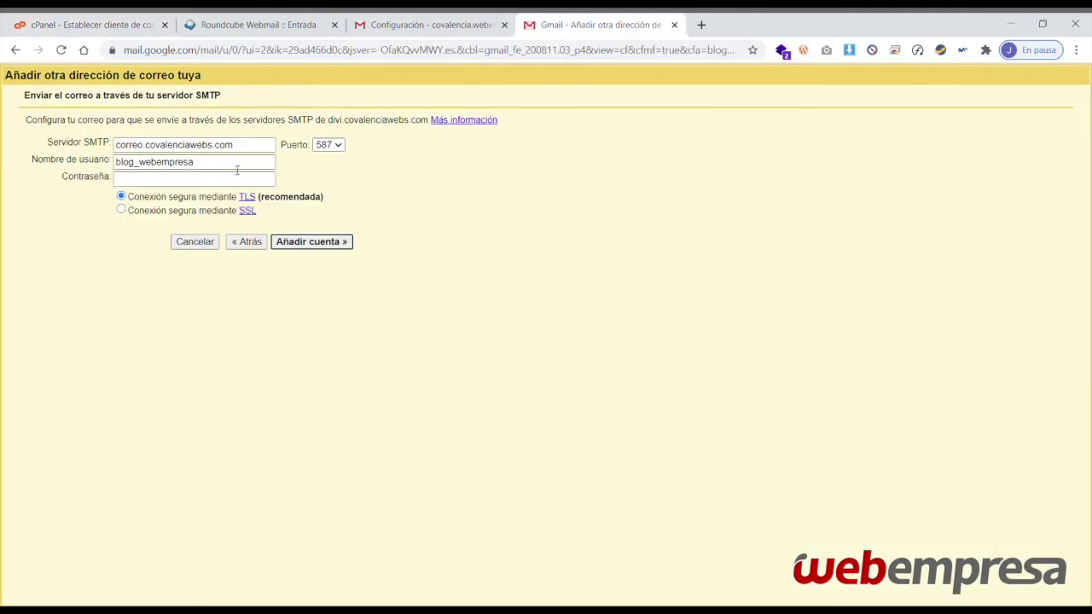
pyautogui.tripleClick(243, 149)
pyautogui.hotkey('ctrl', 'v')
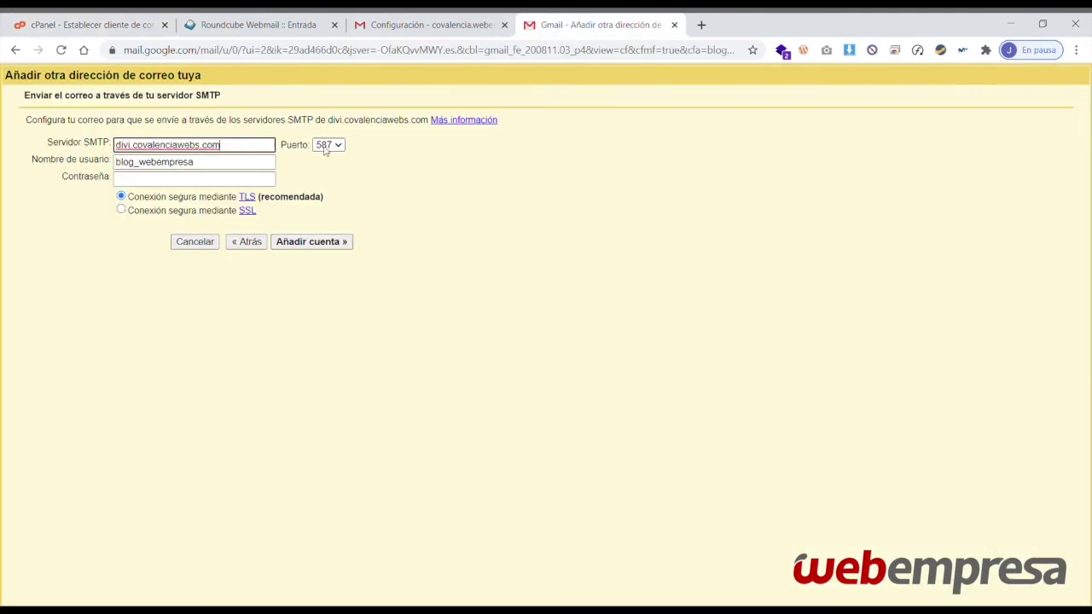
pyautogui.click(335, 189)
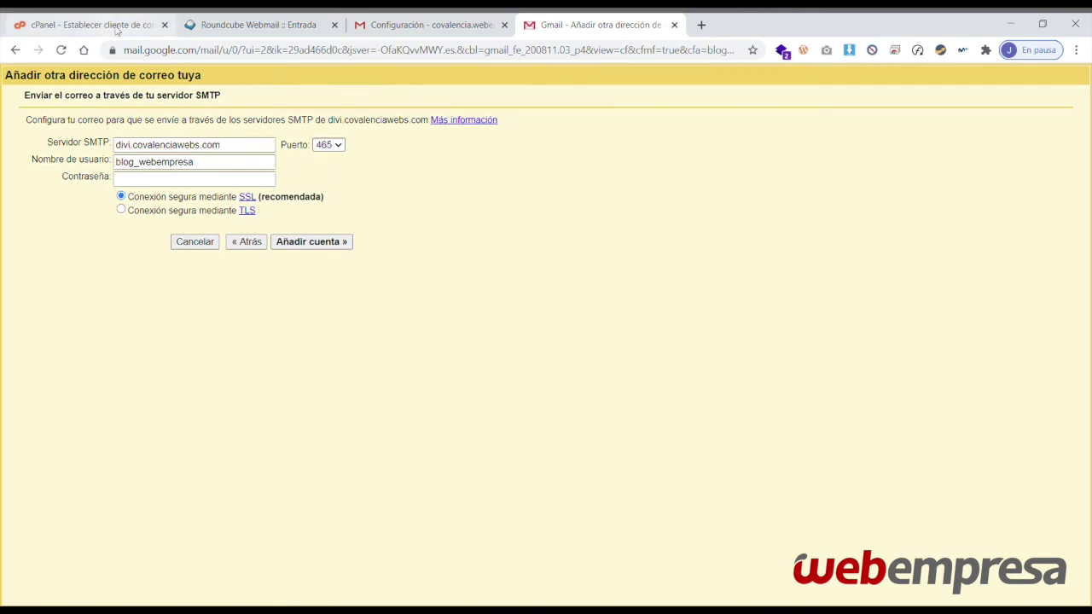
# Use the full mailbox address as SMTP username, enter the password and submit
pyautogui.click(117, 26)
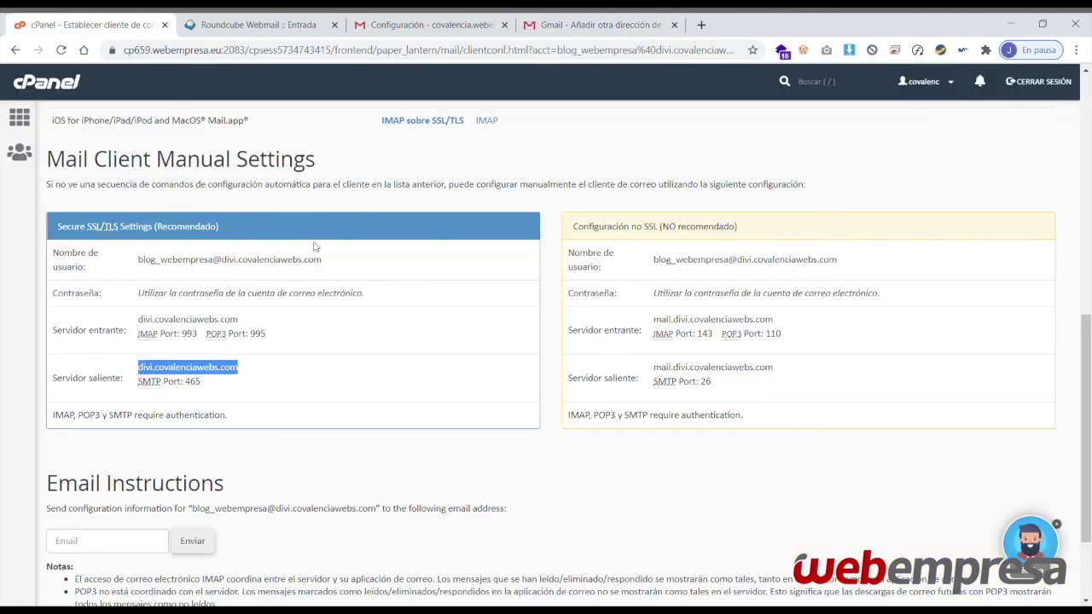
pyautogui.tripleClick(262, 259)
pyautogui.hotkey('ctrl', 'c')
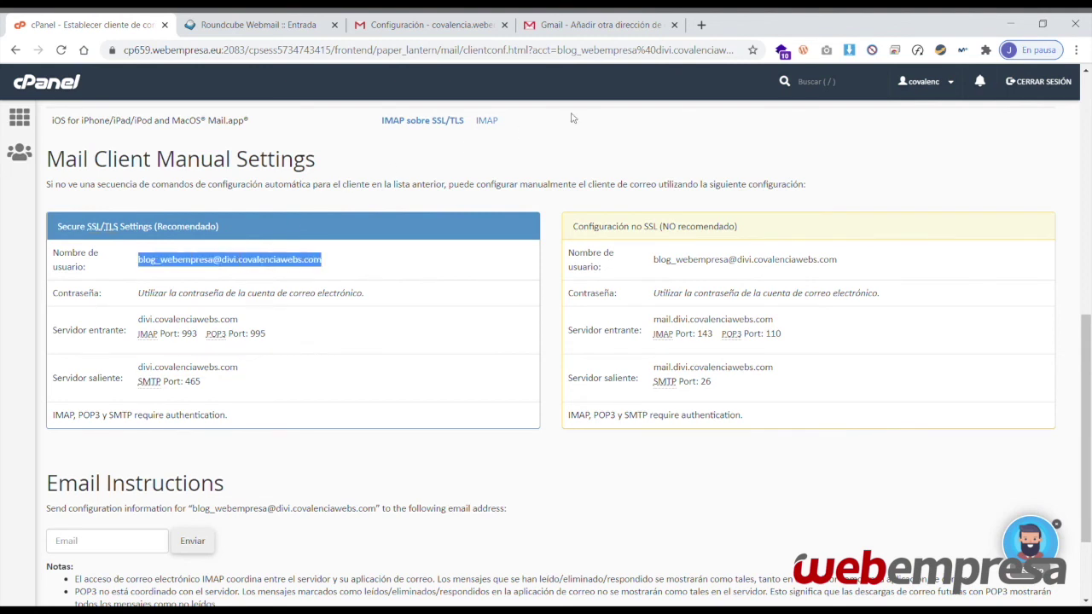
pyautogui.click(597, 25)
pyautogui.doubleClick(215, 167)
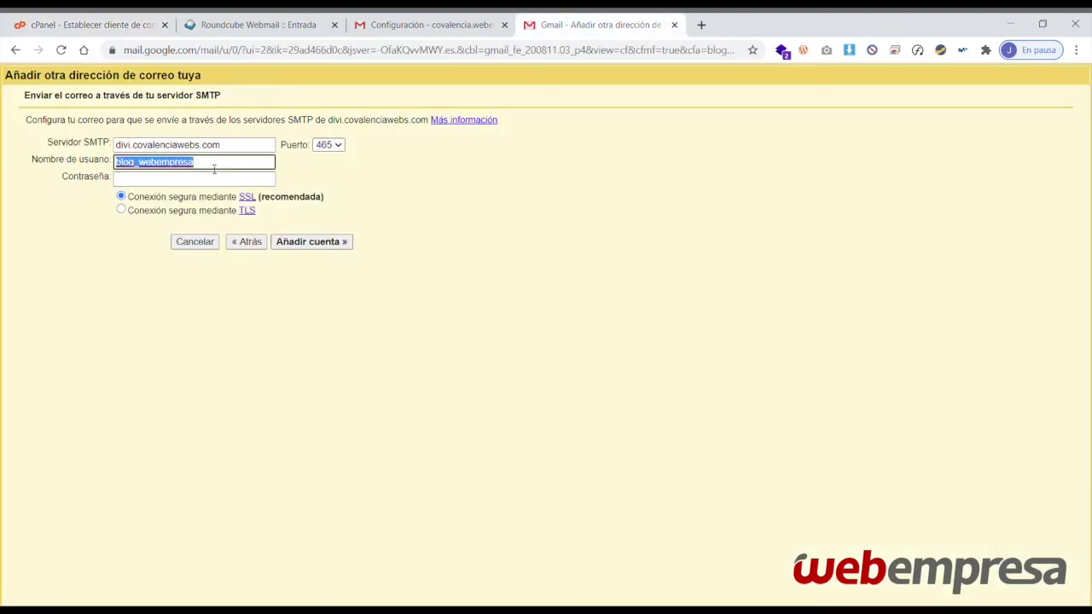
pyautogui.hotkey('ctrl', 'v')
pyautogui.click(217, 180)
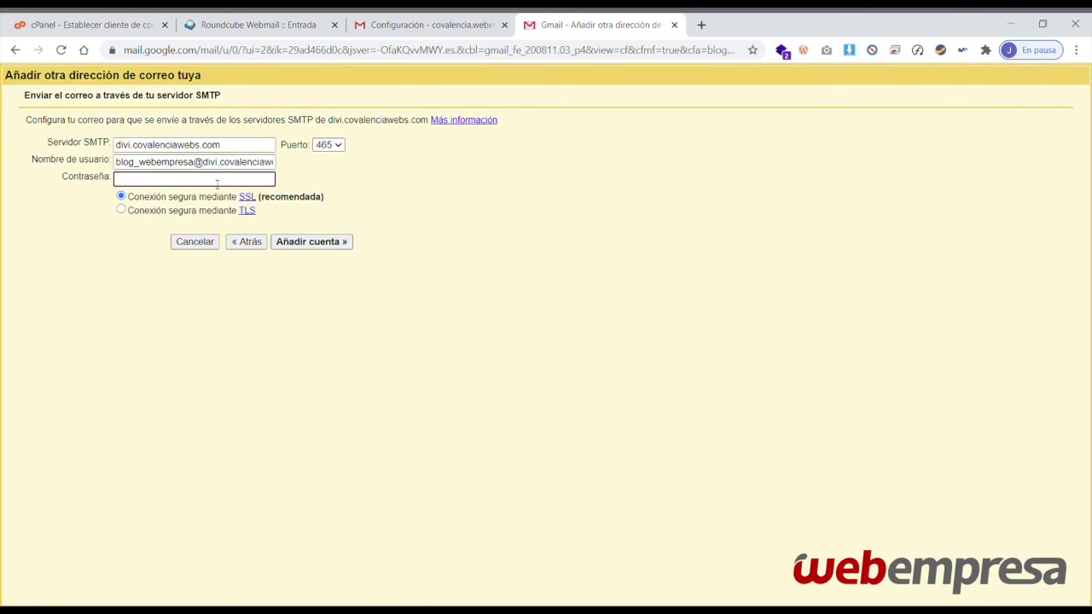
pyautogui.write('*')
pyautogui.click(312, 242)
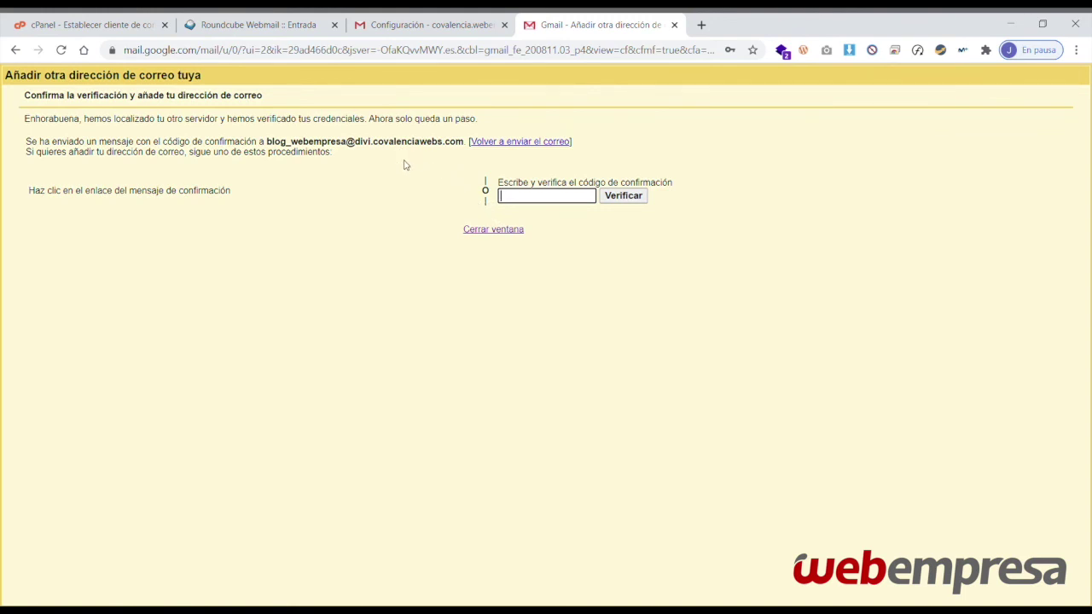
# Open the Gmail inbox and refresh it to receive the confirmation email
pyautogui.click(392, 27)
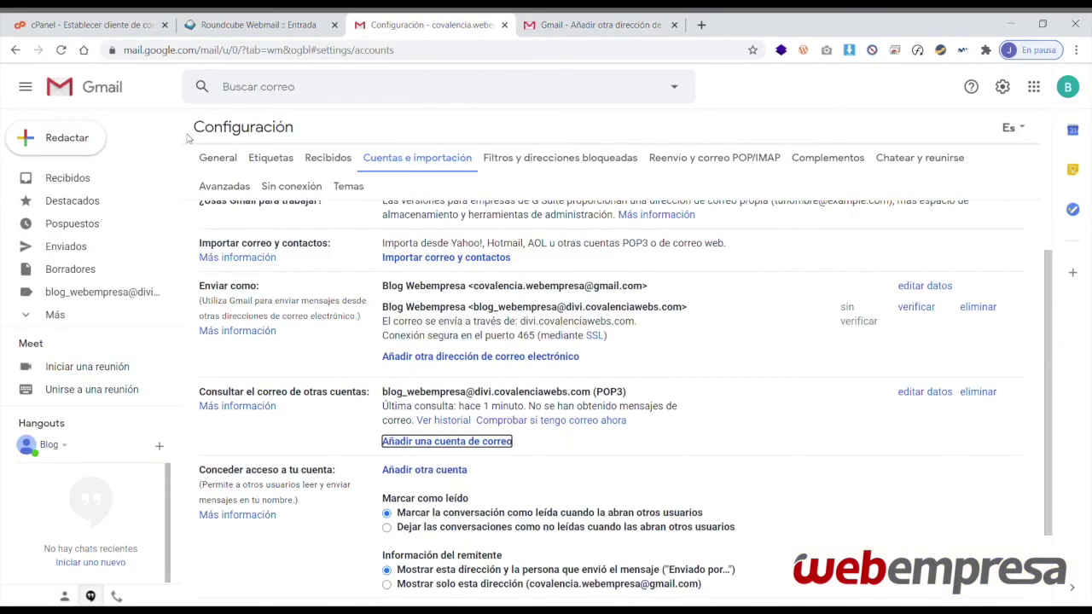
pyautogui.click(80, 181)
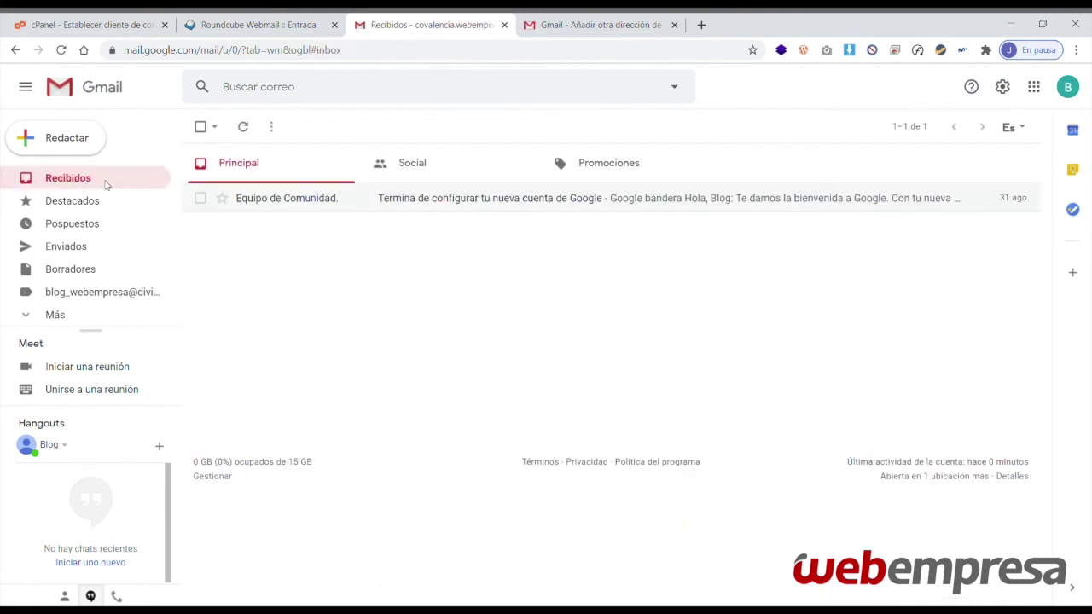
pyautogui.click(243, 127)
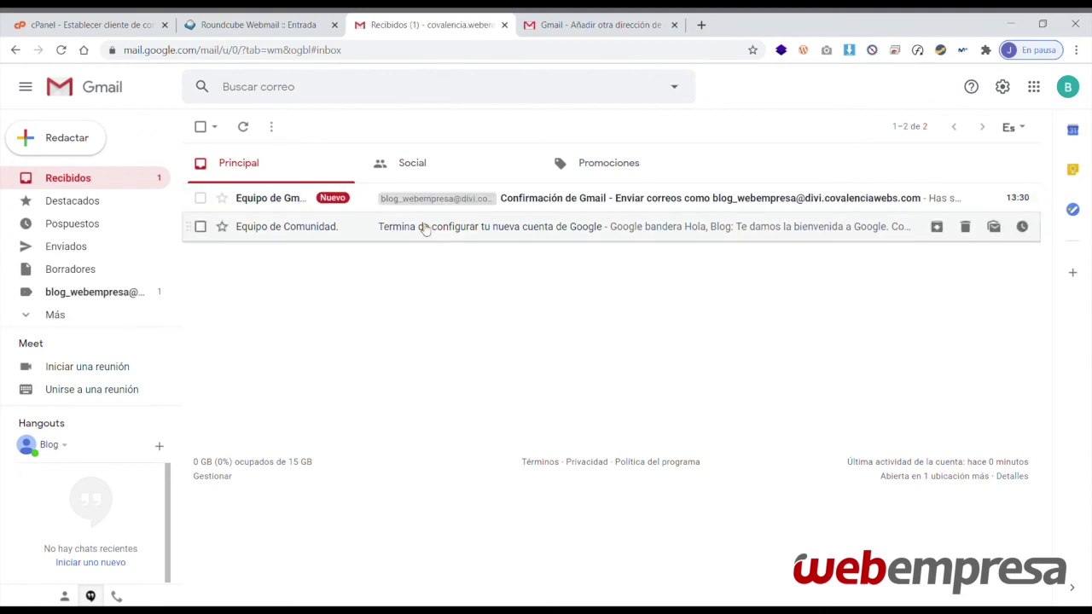
# Open the confirmation email and try pasting its code, clearing the wrongly pasted text
pyautogui.click(275, 199)
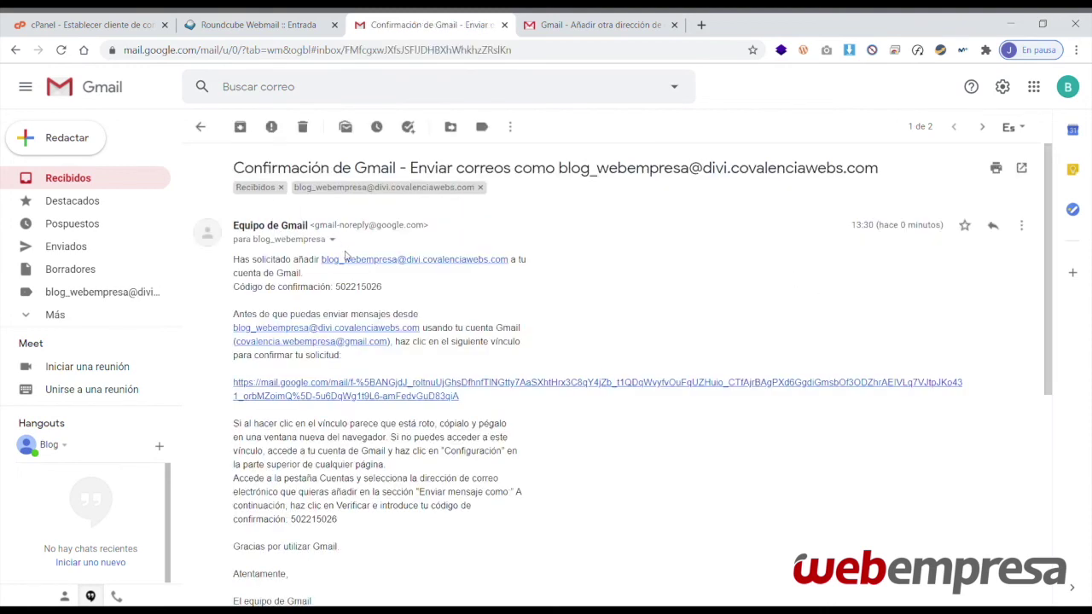
pyautogui.doubleClick(357, 288)
pyautogui.click(356, 293)
pyautogui.click(554, 25)
pyautogui.click(541, 195)
pyautogui.hotkey('ctrl', 'v')
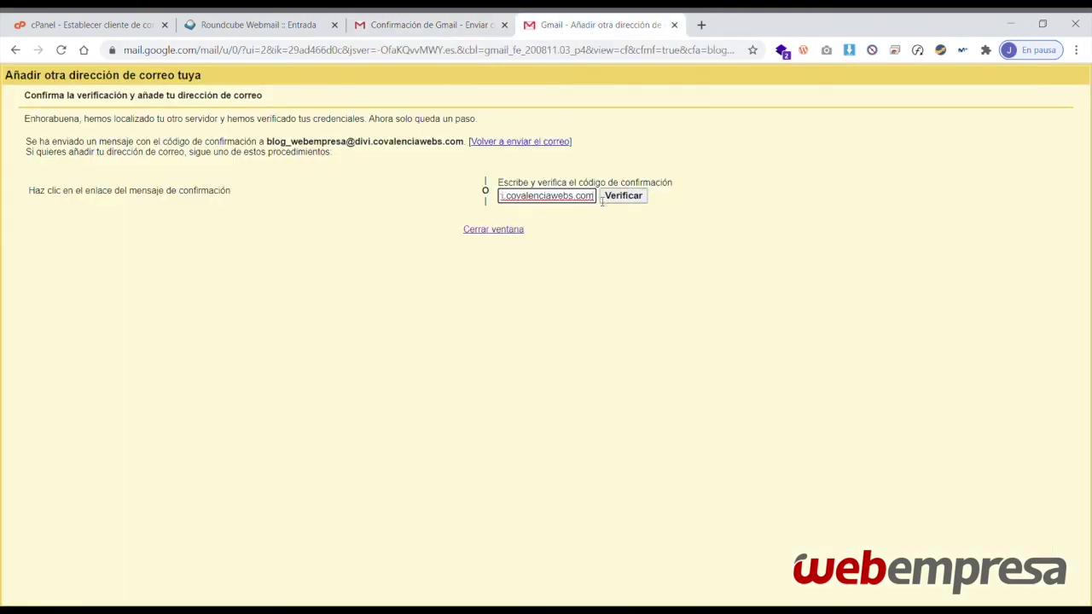
pyautogui.hotkey('ctrl', 'a')
pyautogui.press('BackSpace')
# Copy the confirmation code again, paste it into the verification field and verify
pyautogui.click(435, 24)
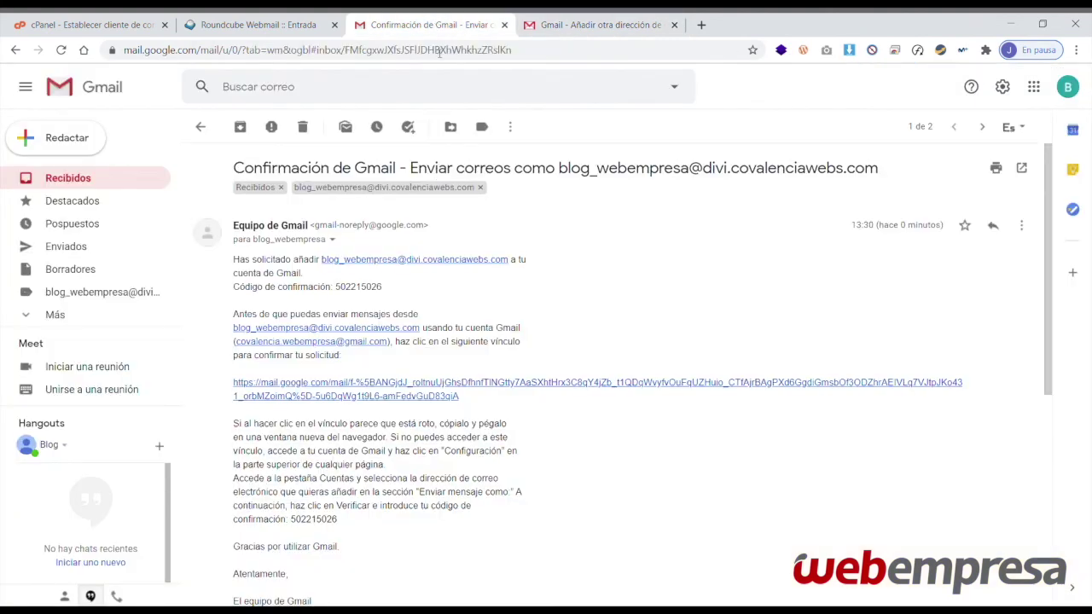
pyautogui.doubleClick(375, 290)
pyautogui.hotkey('ctrl', 'c')
pyautogui.click(592, 25)
pyautogui.hotkey('ctrl', 'v')
pyautogui.click(611, 197)
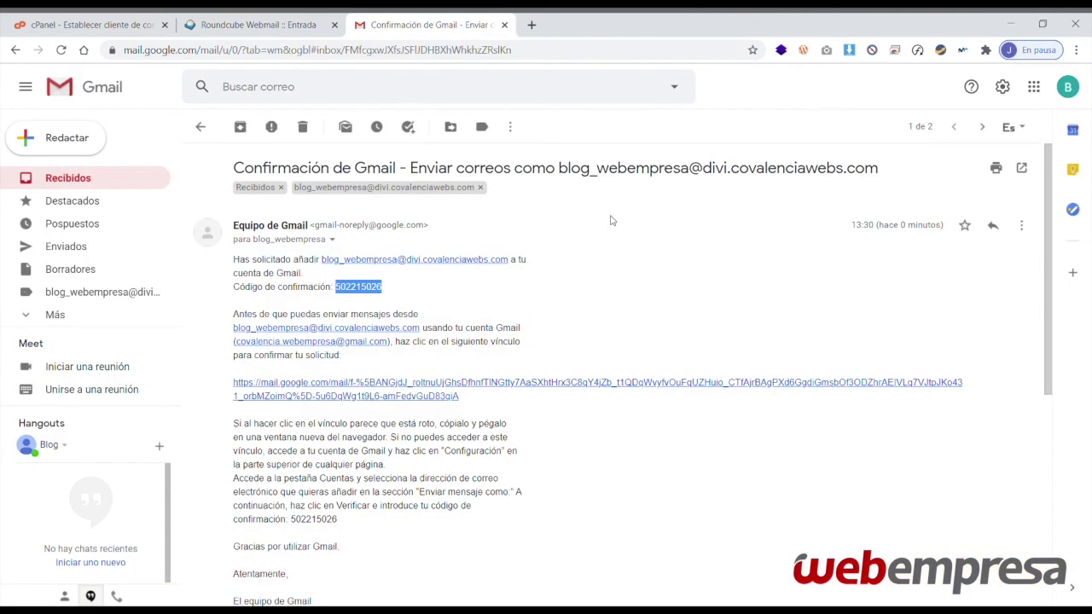
# Compose a new message and pick the divi.covalenciawebs.com mailbox as the sender
pyautogui.click(73, 147)
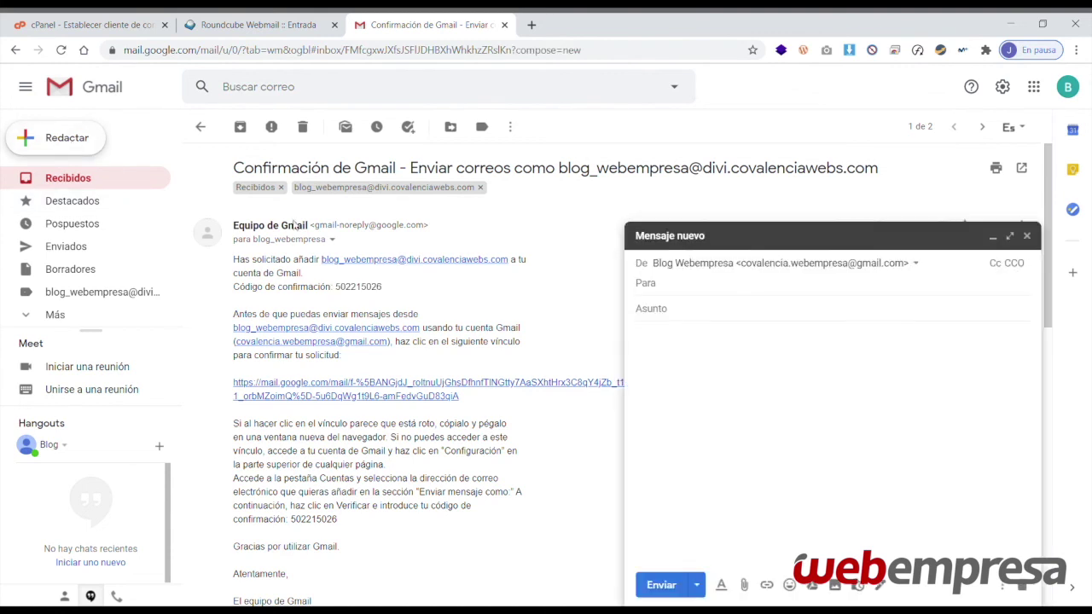
pyautogui.click(903, 264)
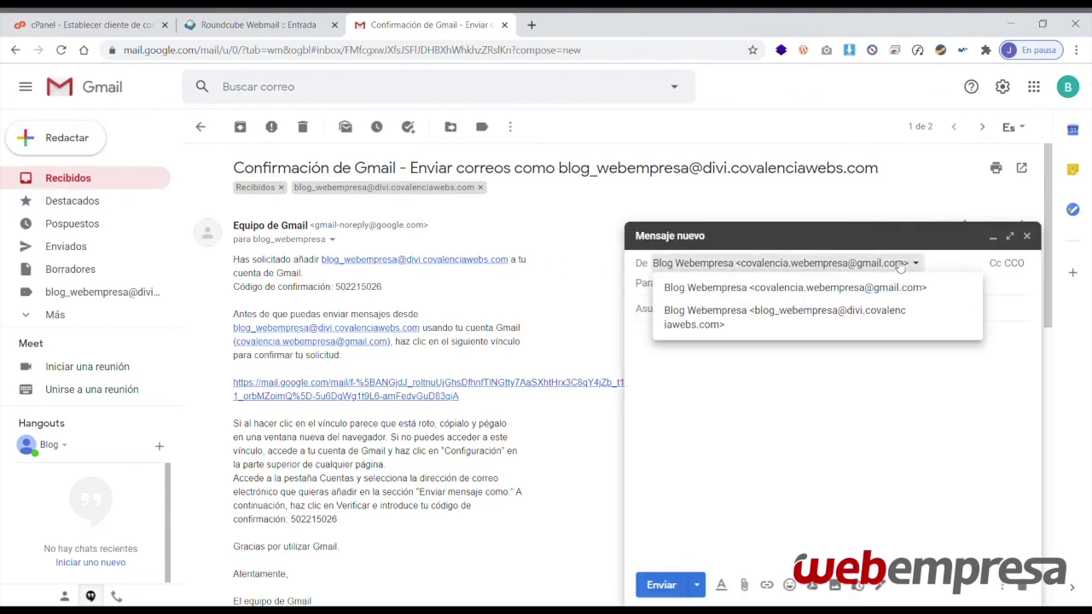
pyautogui.click(795, 317)
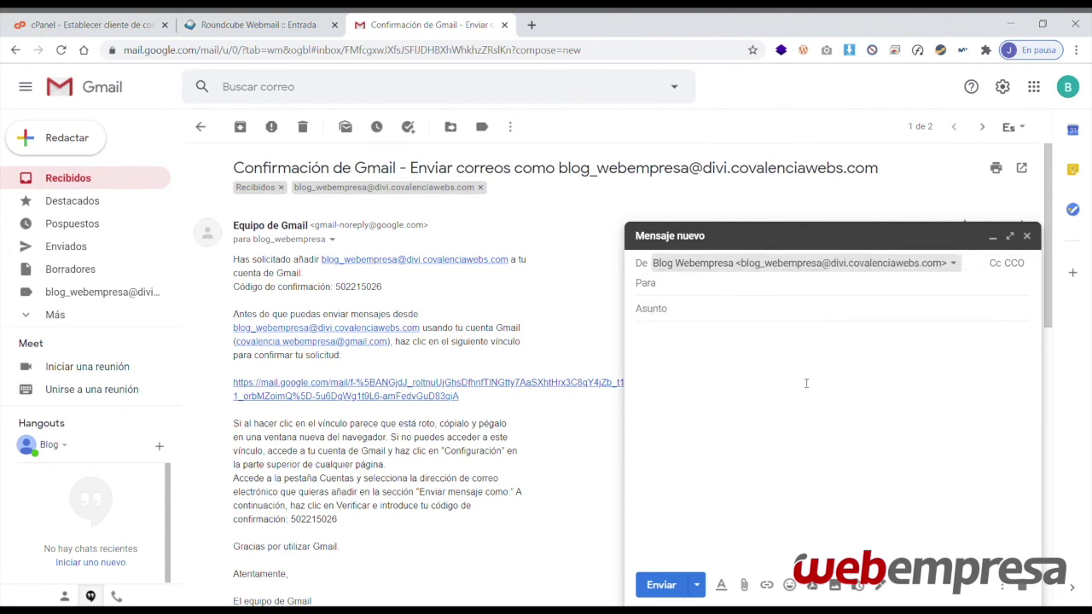